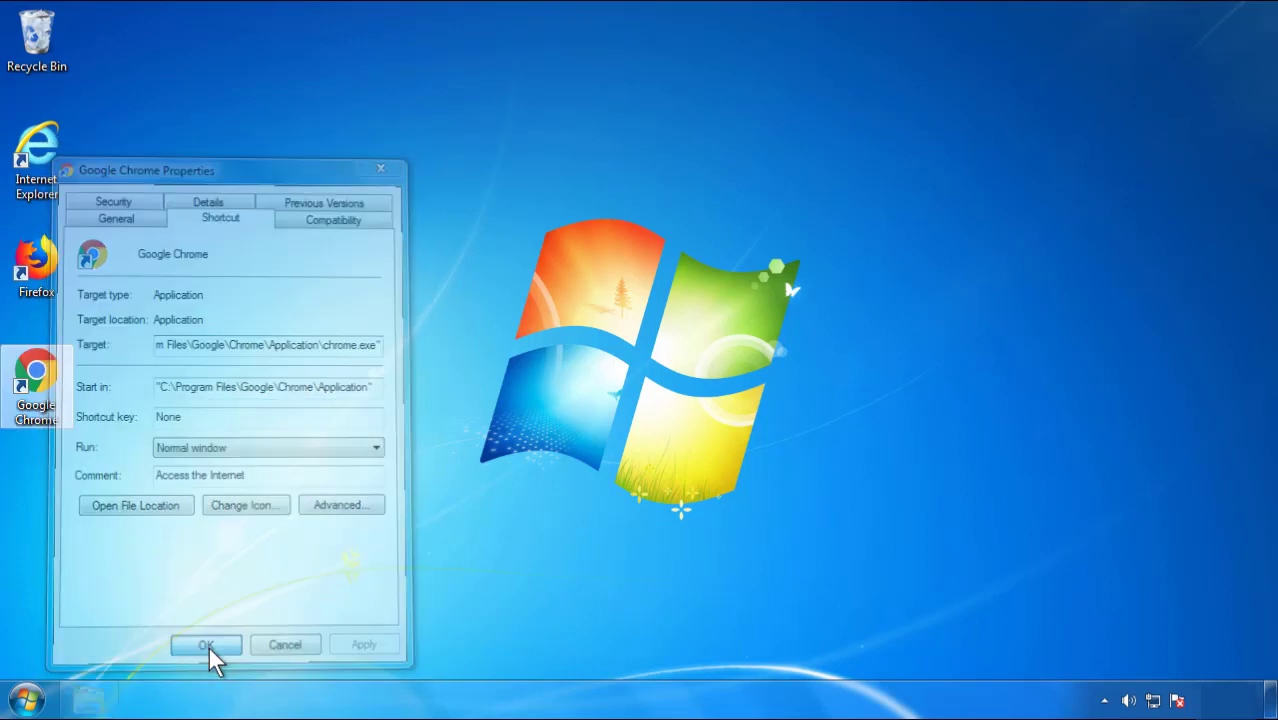
Close the Google Chrome shortcut's Properties dialog and bring up the Start menu
click(26, 700)
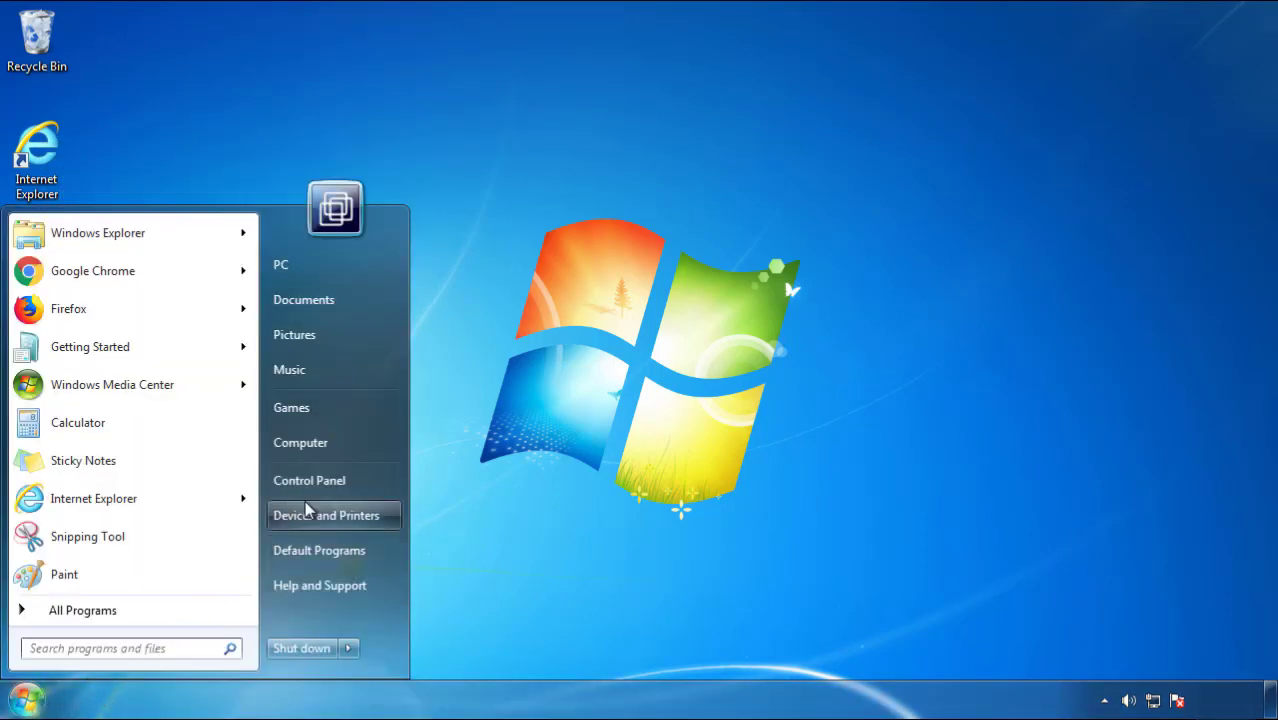
Show Control Panel's installed programs sorted newest-installed first
click(321, 477)
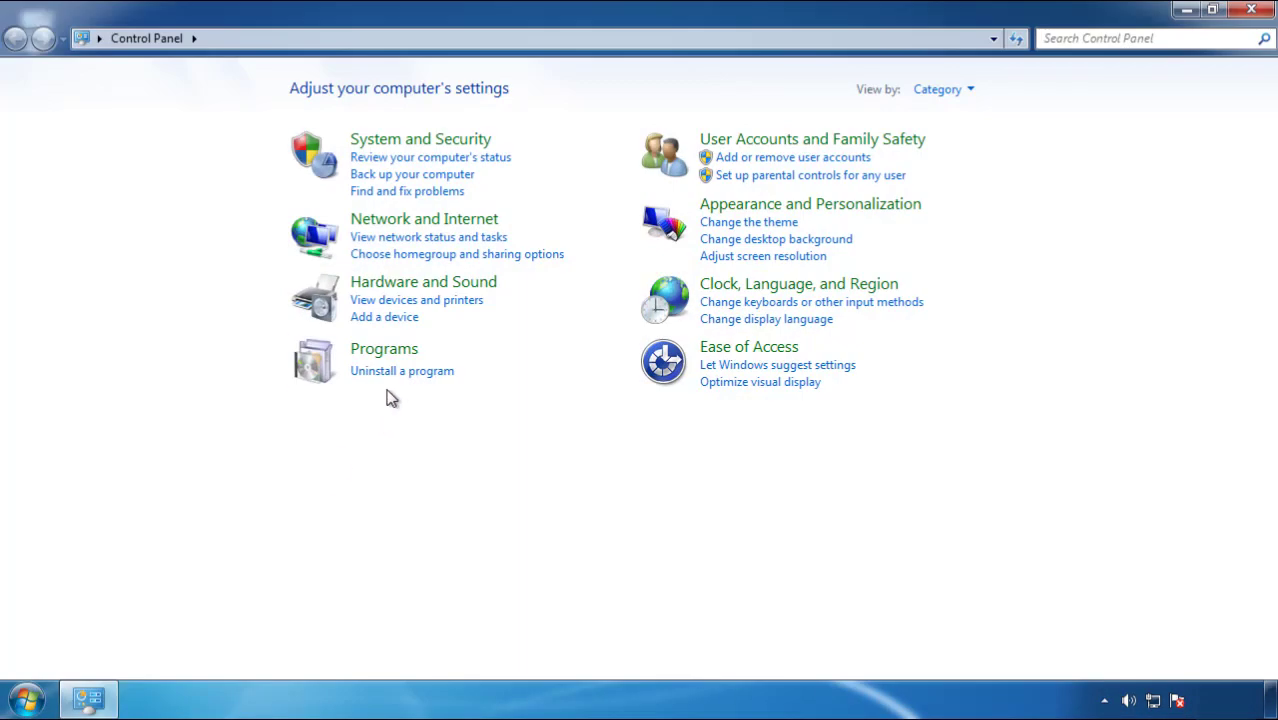
click(398, 371)
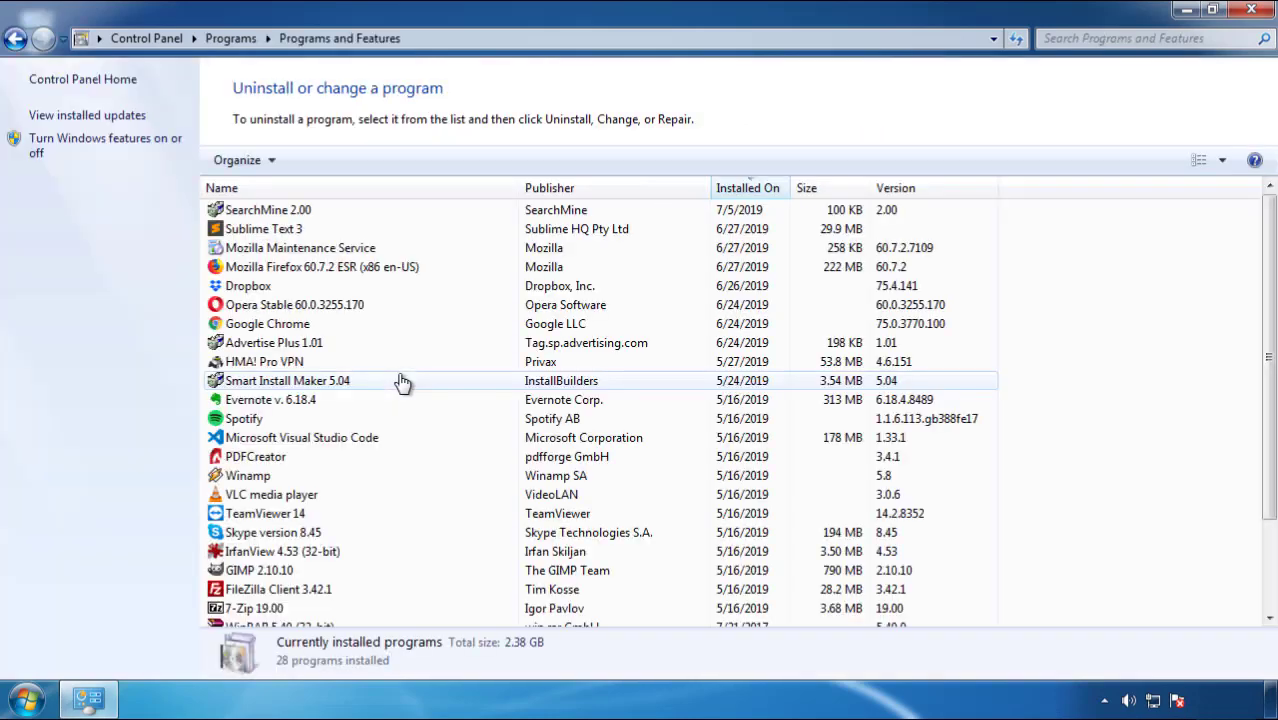
click(749, 190)
click(745, 190)
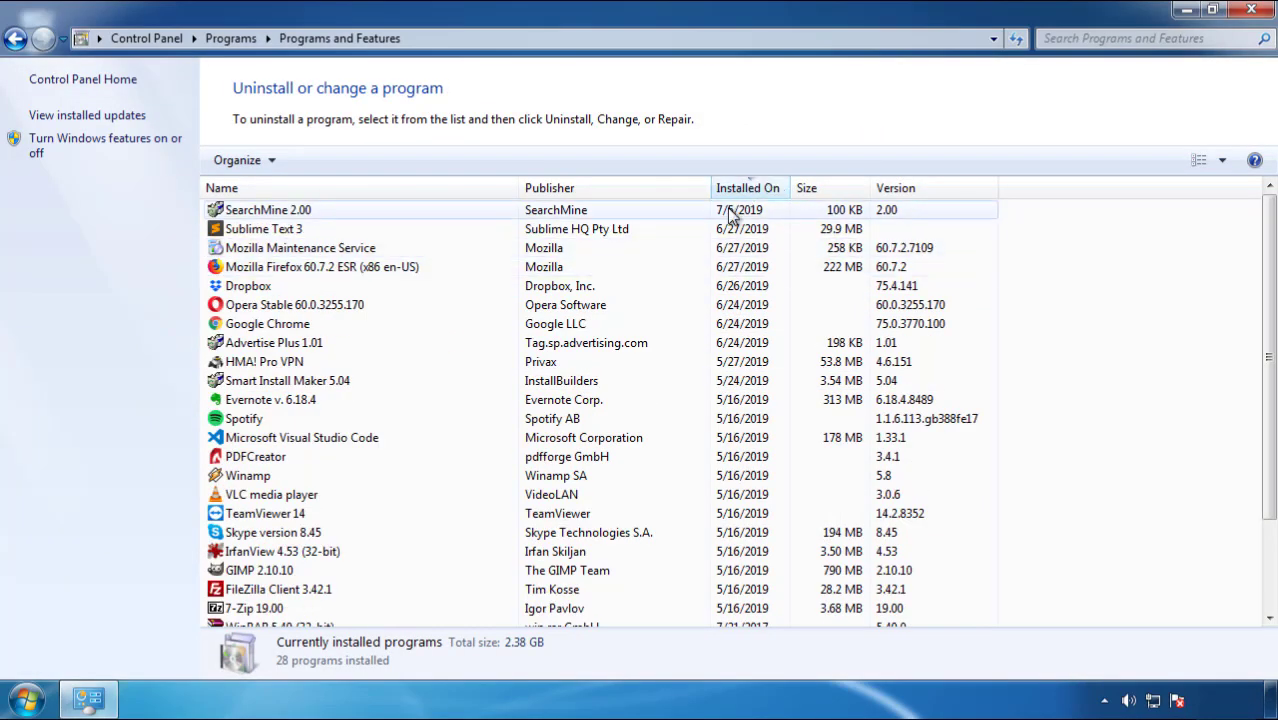
Uninstall SearchMine 2.00 and finish the uninstall wizard
click(268, 211)
click(320, 162)
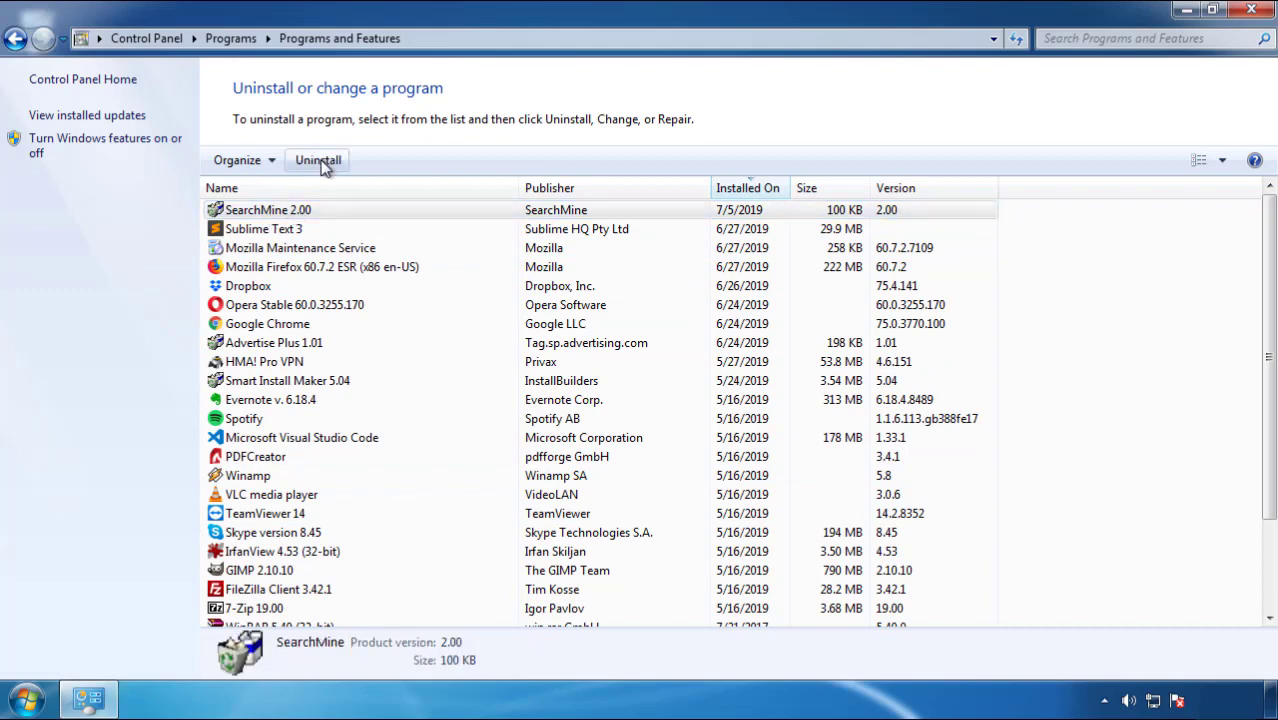
click(744, 530)
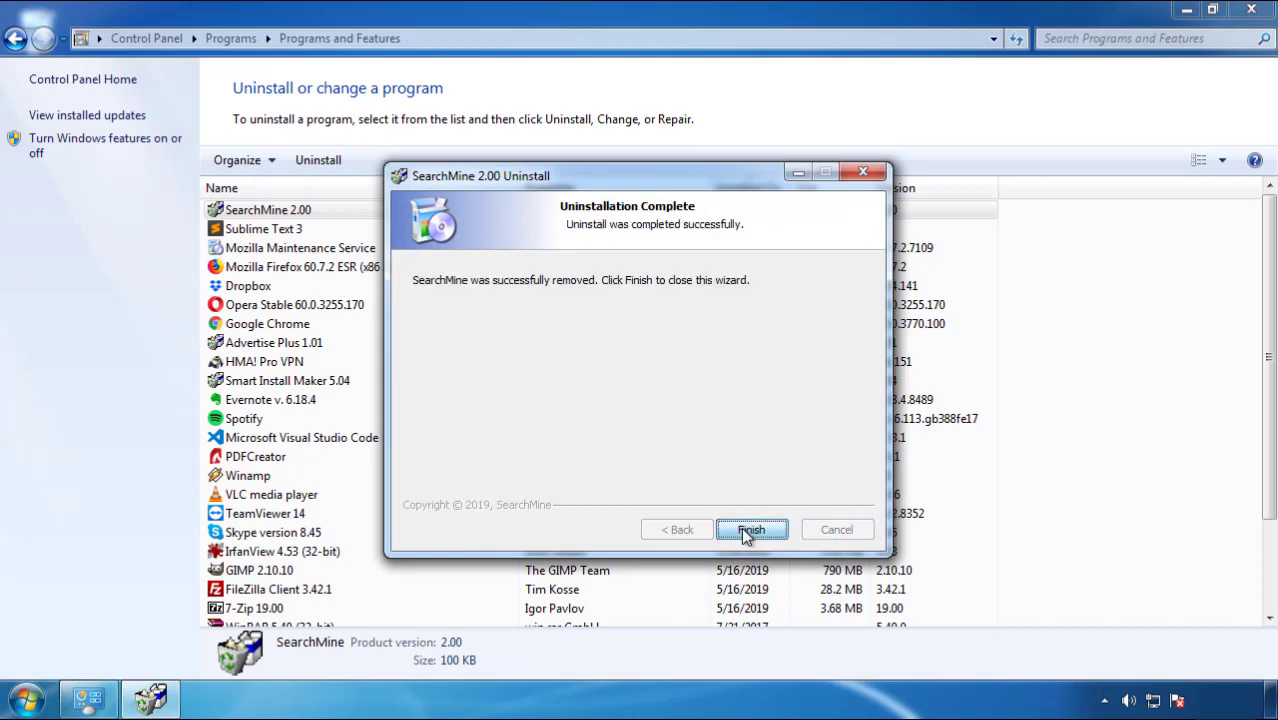
click(741, 527)
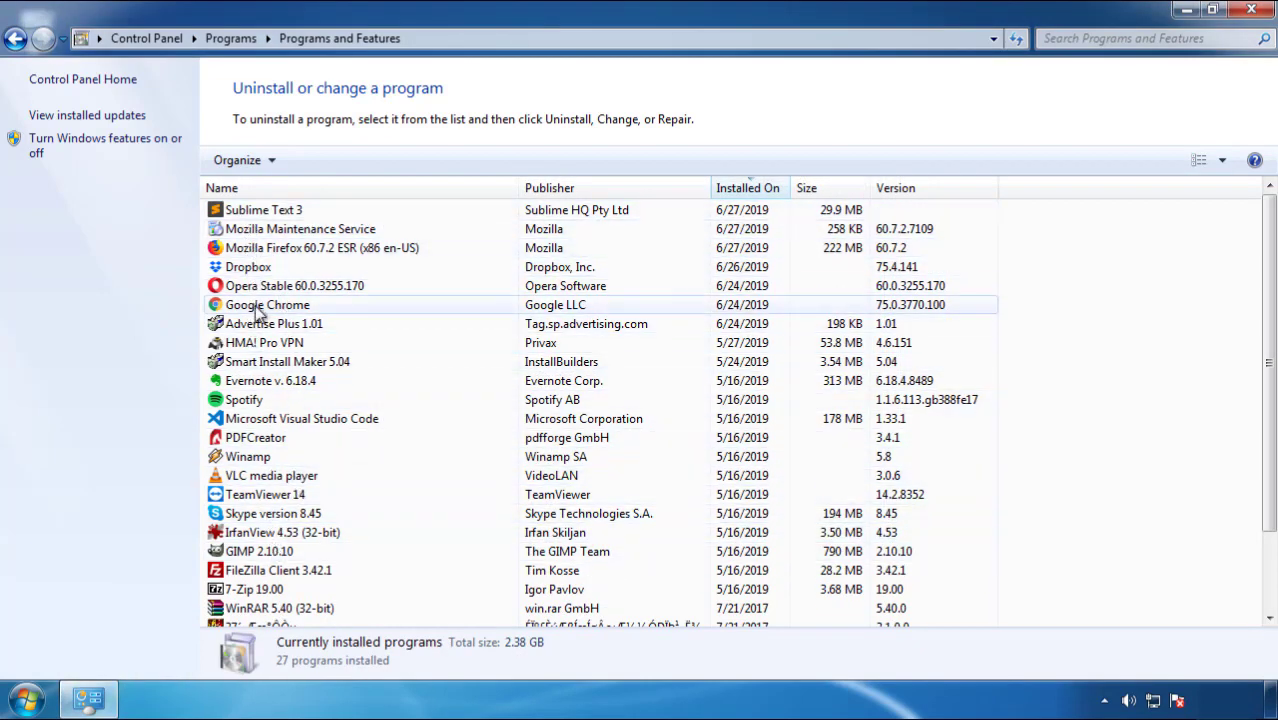
Close Programs and Features, restart Windows, and boot into Safe Mode
click(1252, 12)
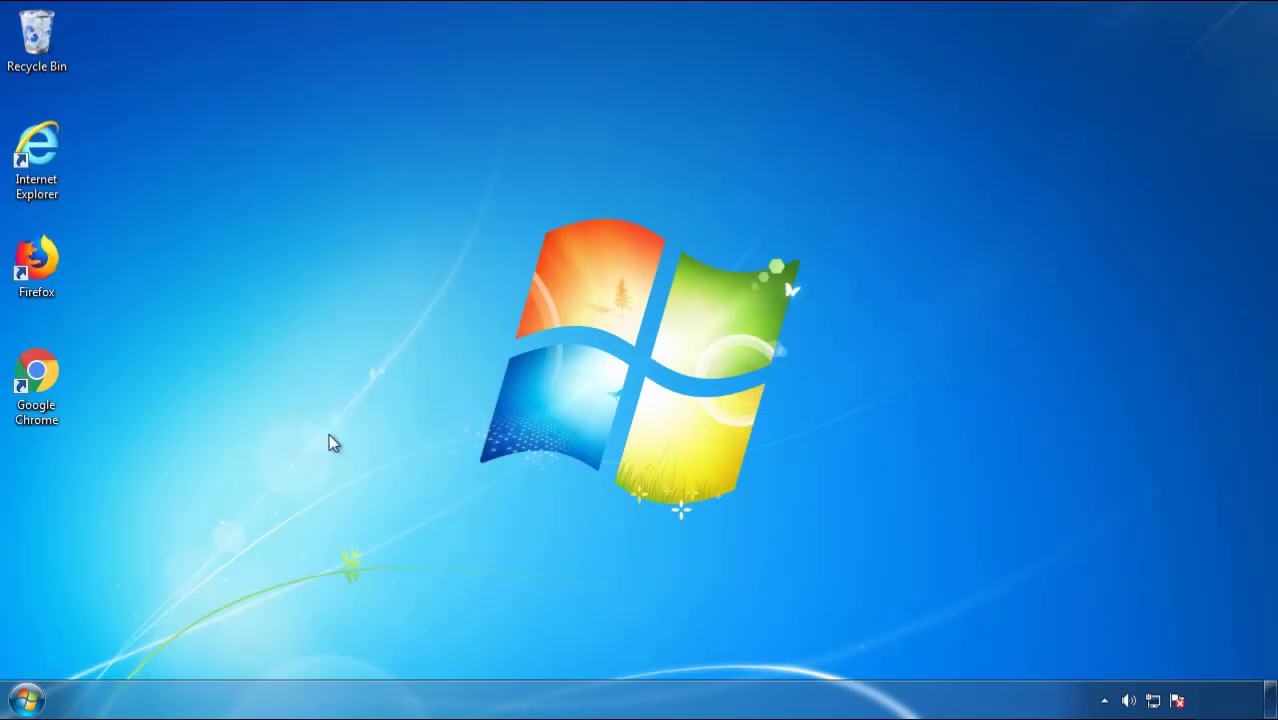
click(24, 702)
click(348, 649)
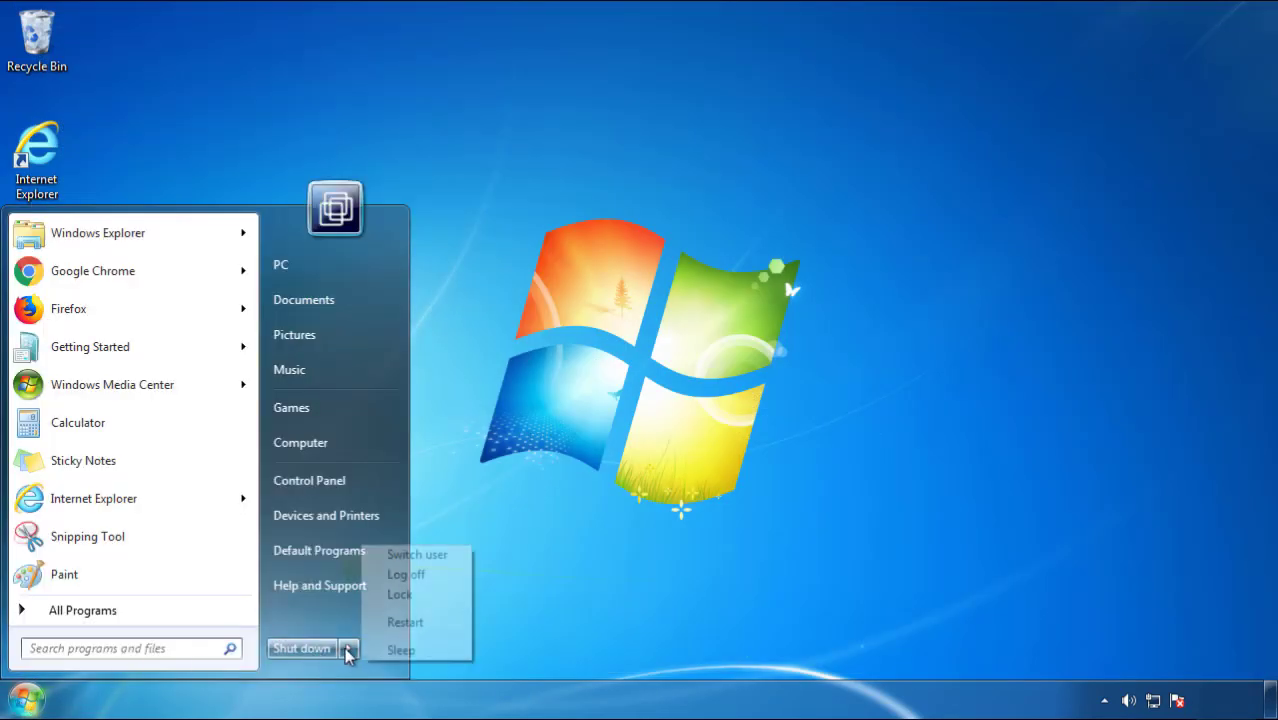
click(668, 547)
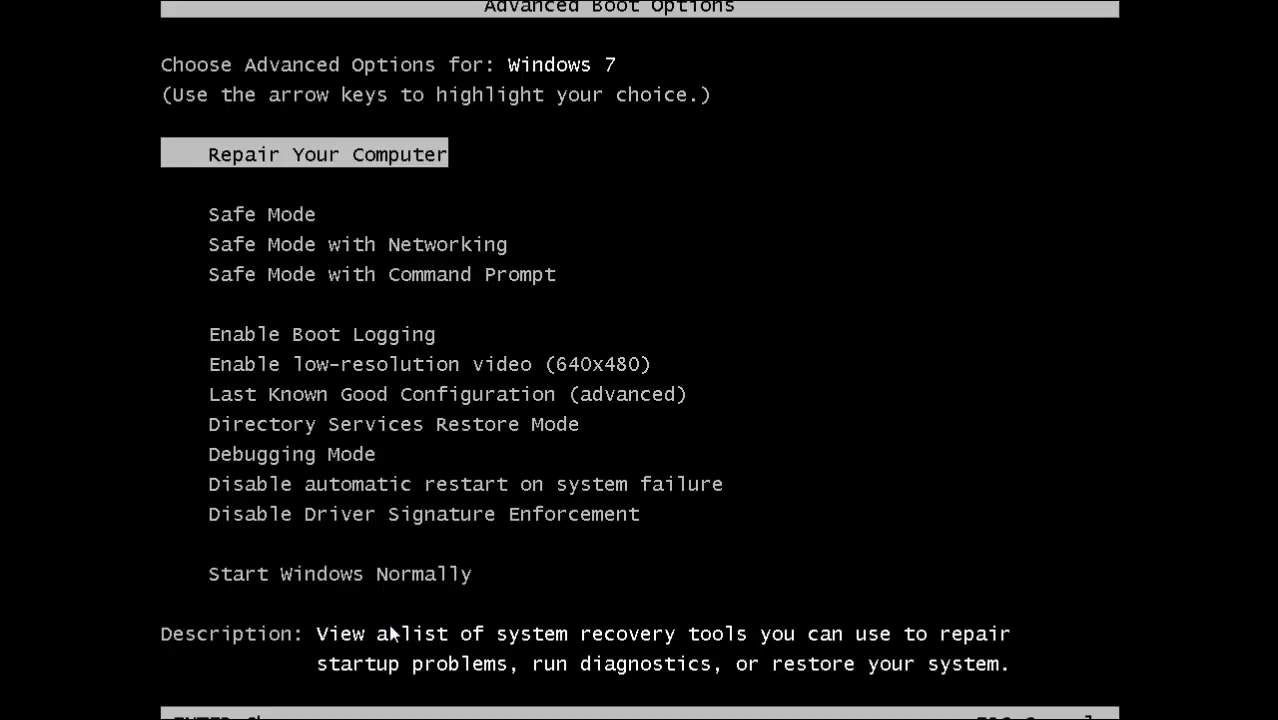
key(Down)
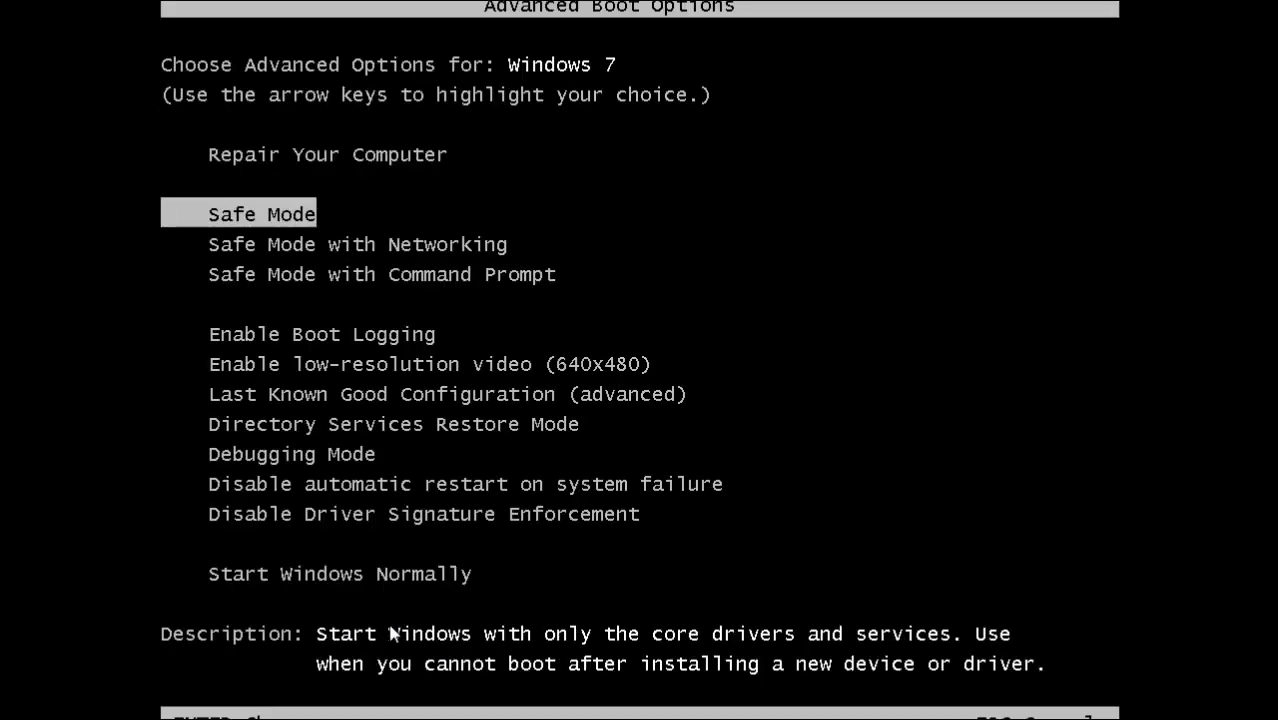
key(Return)
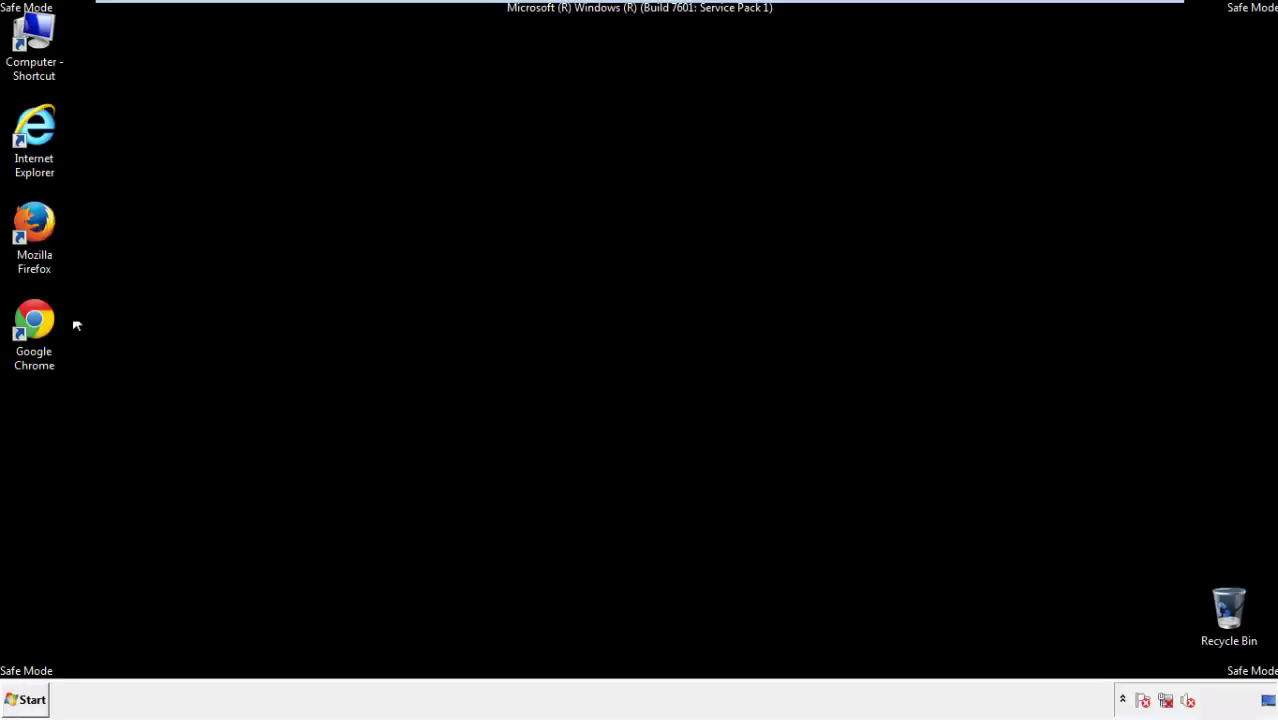
Launch Firefox, decline the default-browser prompt, and get the menu bar showing
double_click(45, 232)
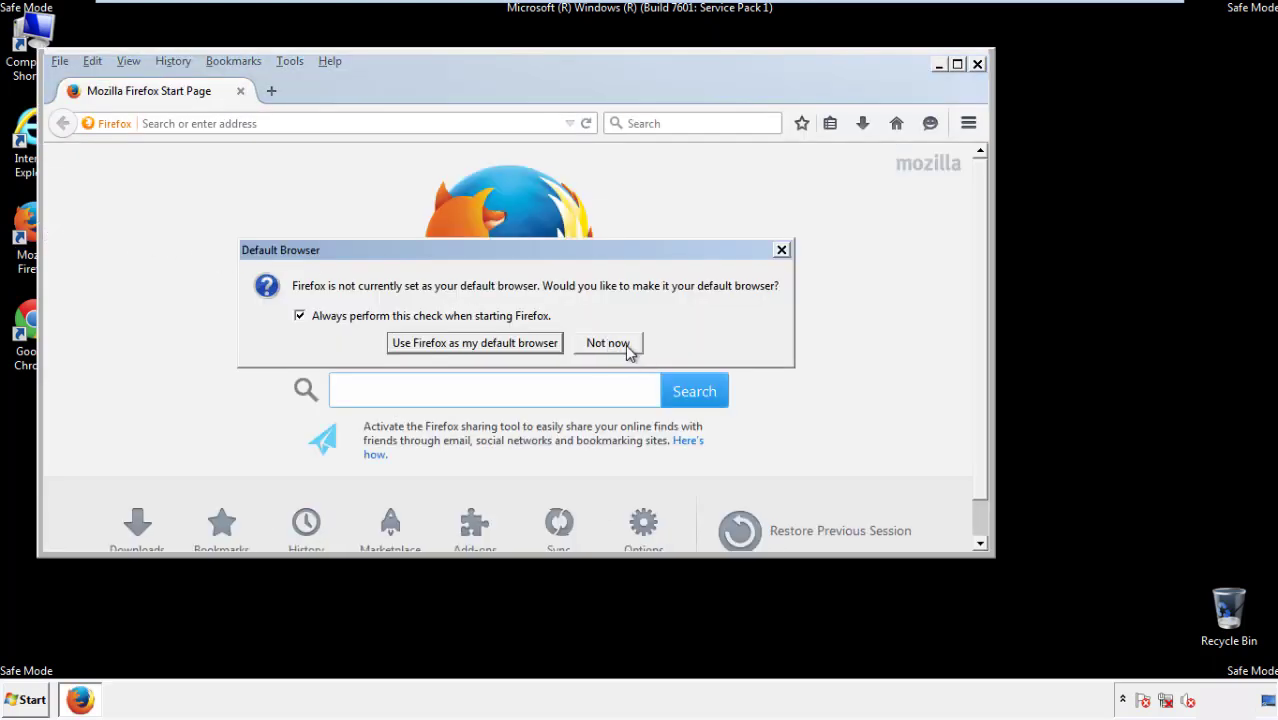
click(624, 343)
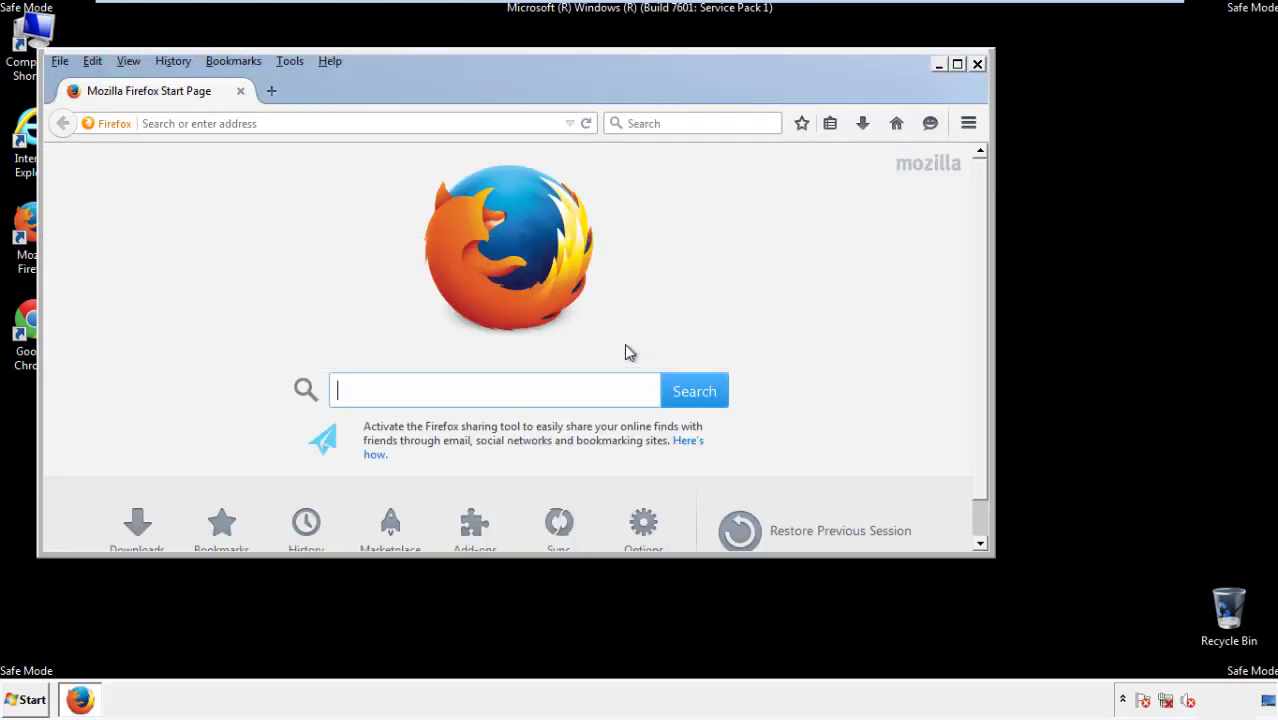
right_click(393, 88)
click(428, 148)
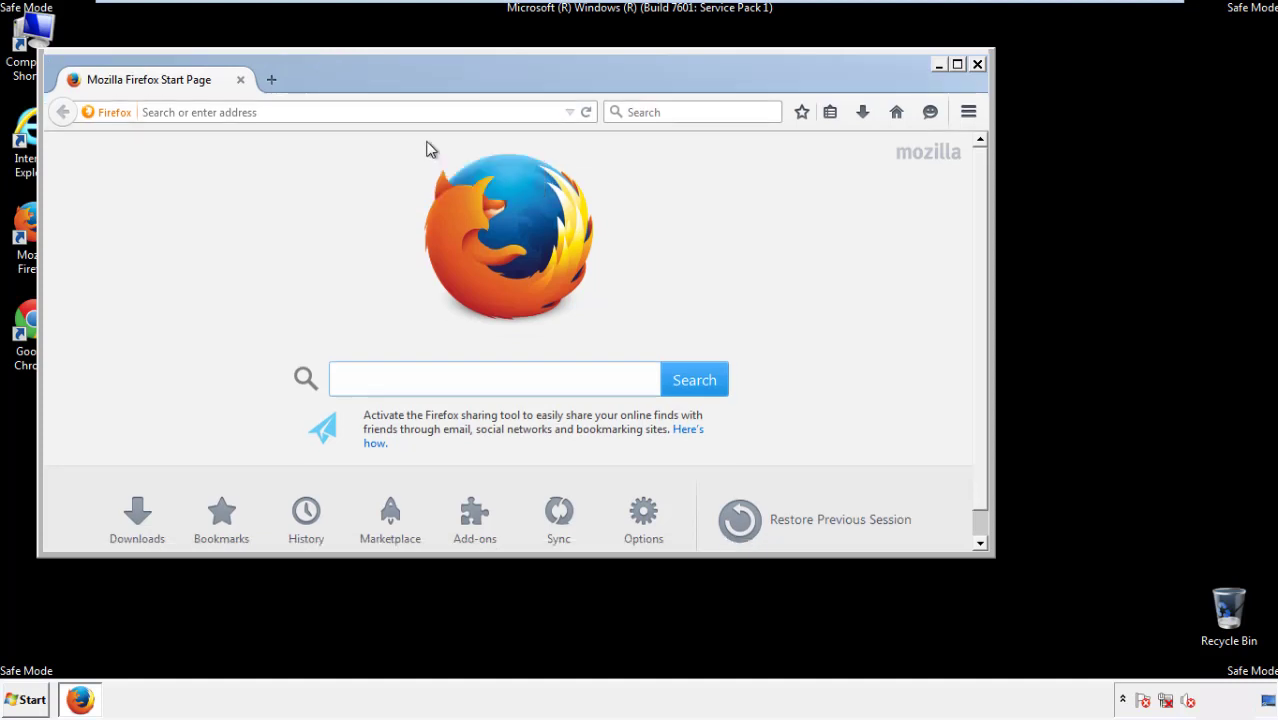
right_click(405, 84)
click(417, 156)
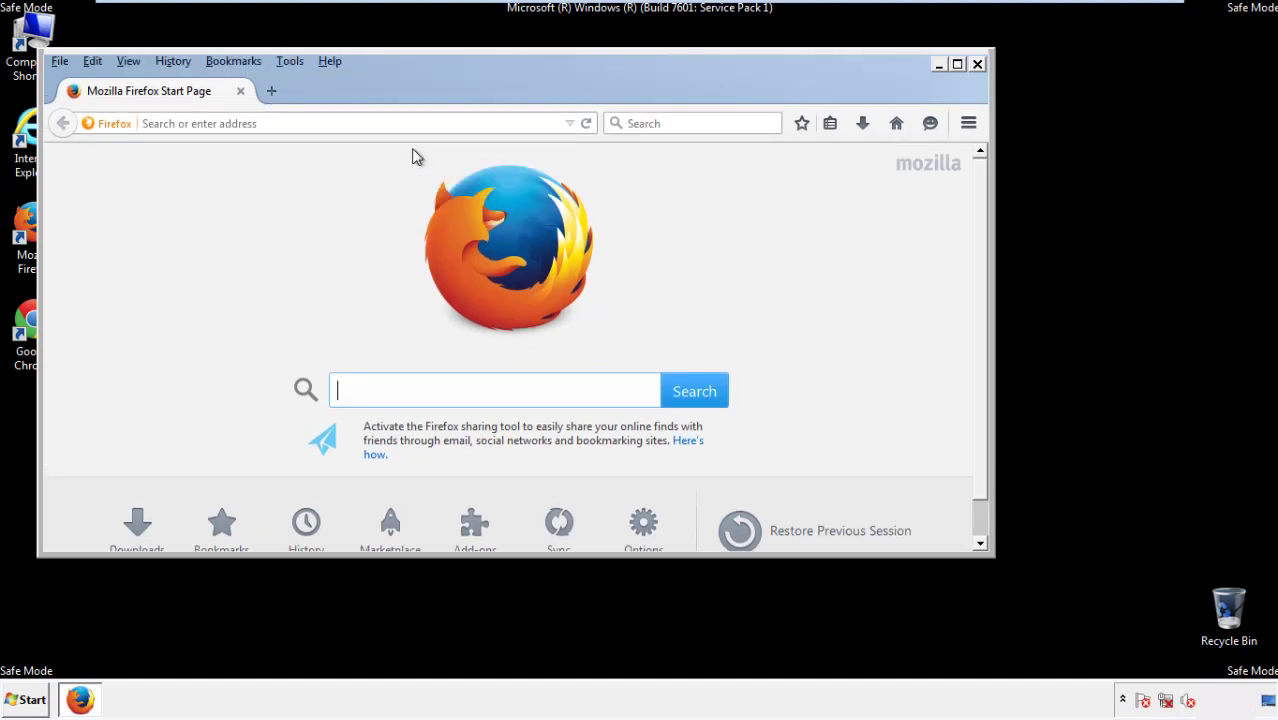
Clear Firefox's recent history for Everything, keeping Offline Website Data and Site Preferences checked
click(175, 63)
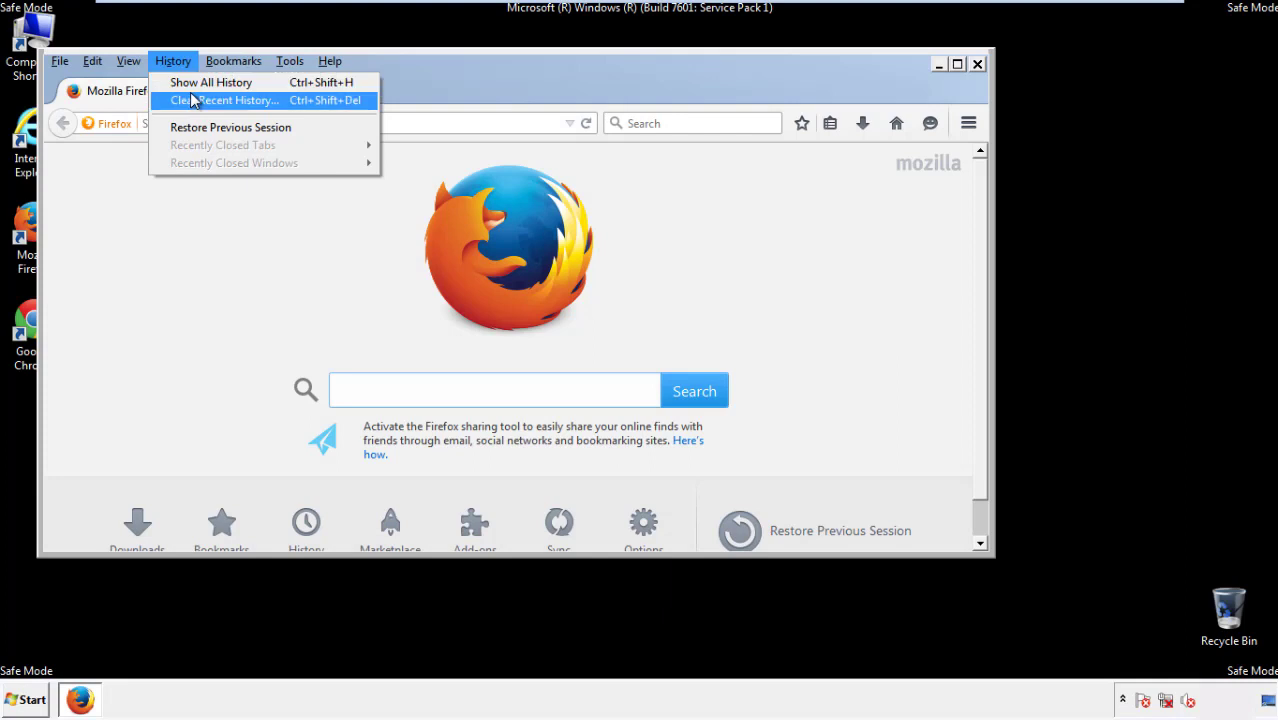
click(193, 100)
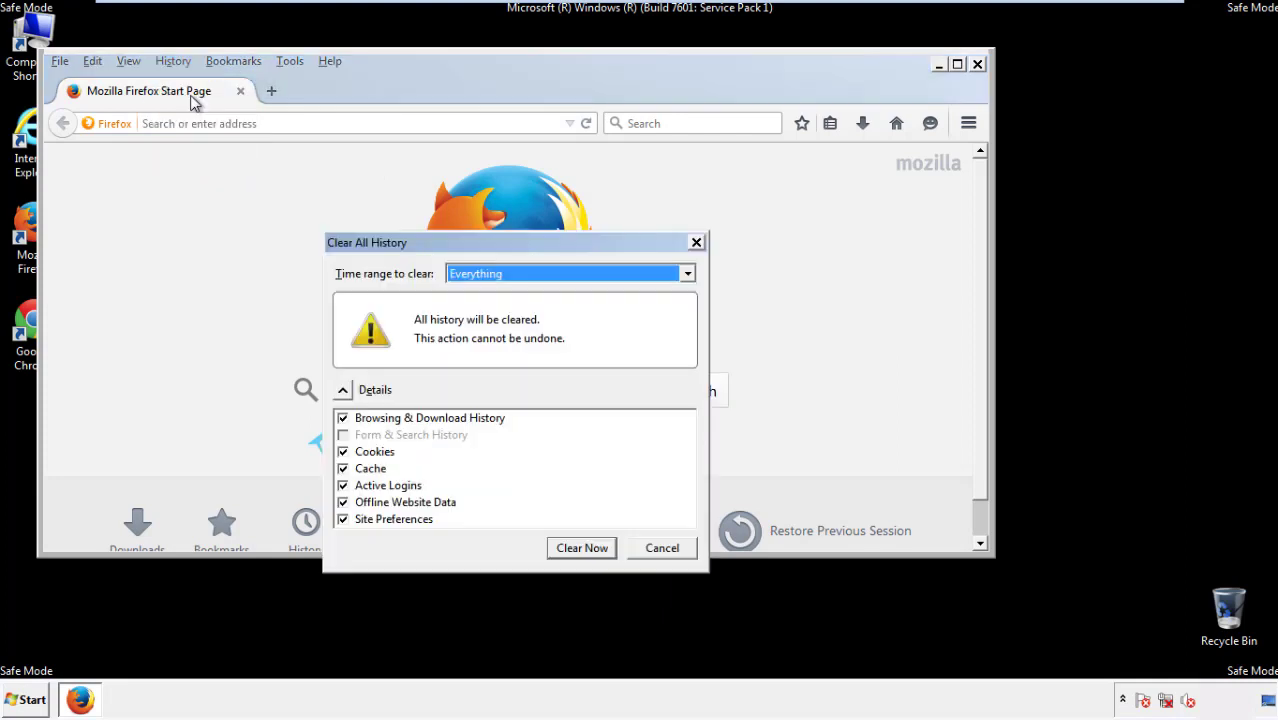
click(475, 274)
click(480, 376)
click(342, 502)
click(342, 502)
click(343, 520)
click(343, 520)
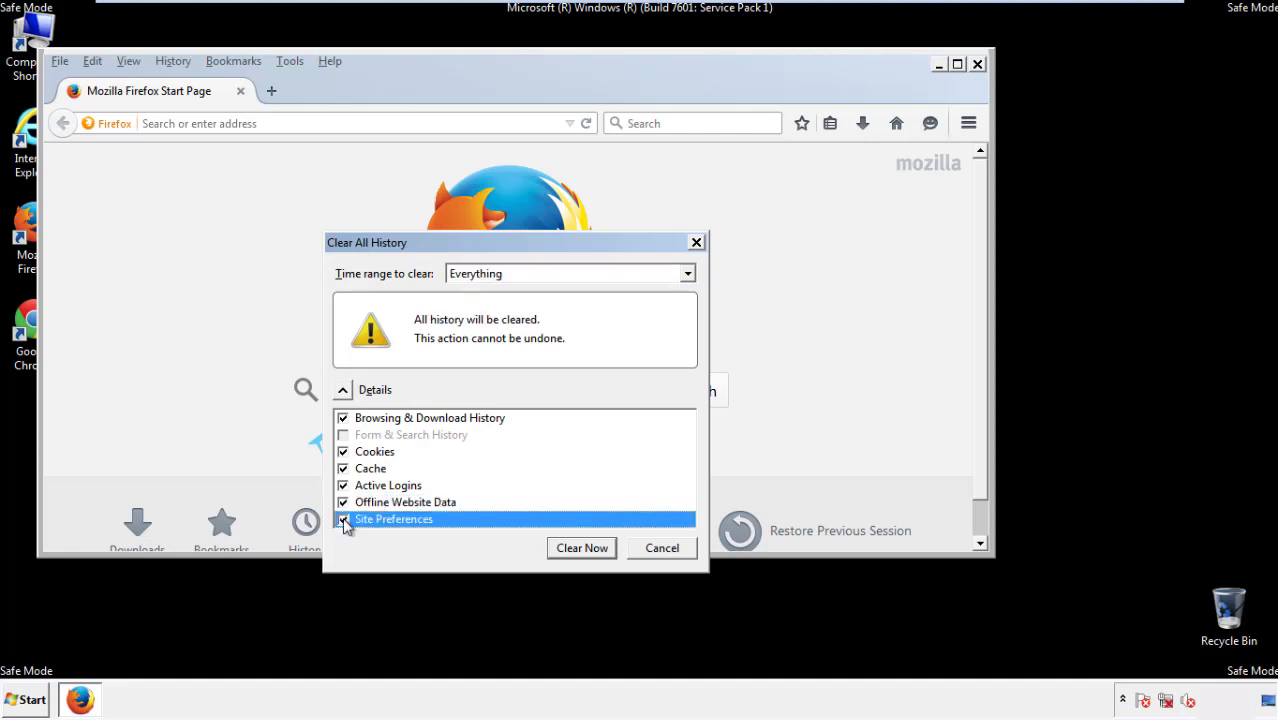
click(580, 549)
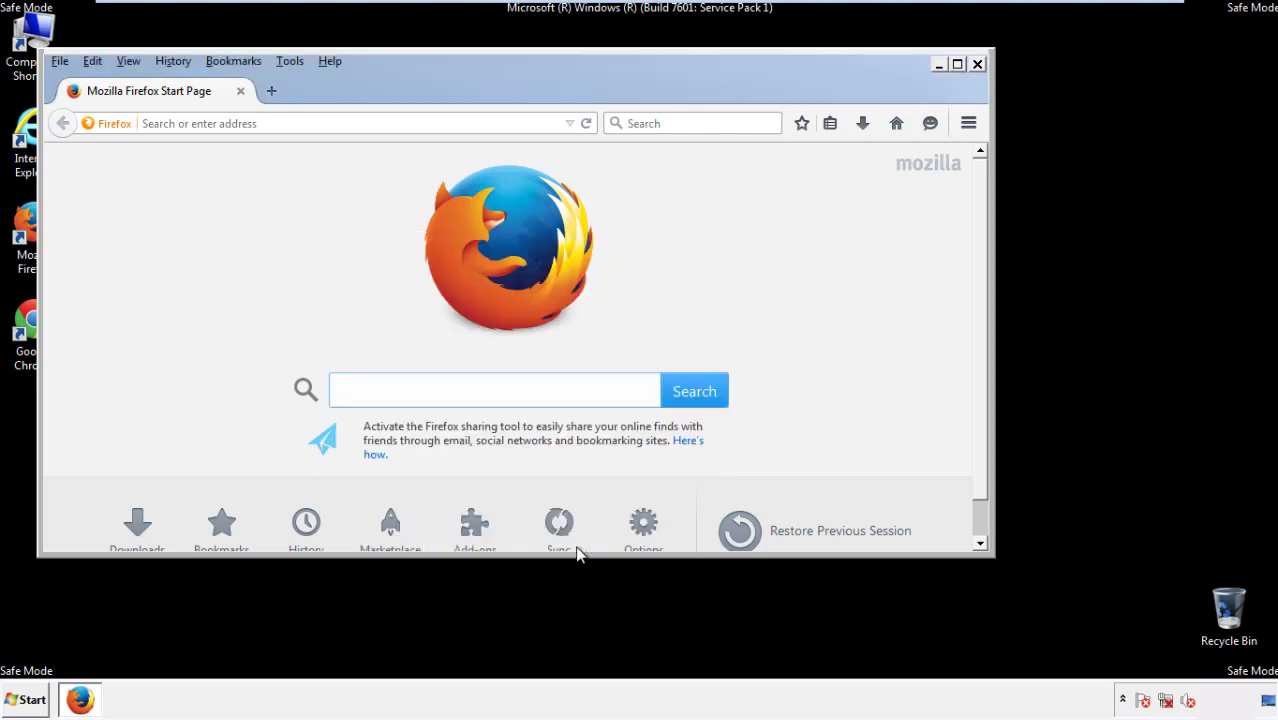
Refresh Firefox to its defaults from the Troubleshooting Information page
click(330, 60)
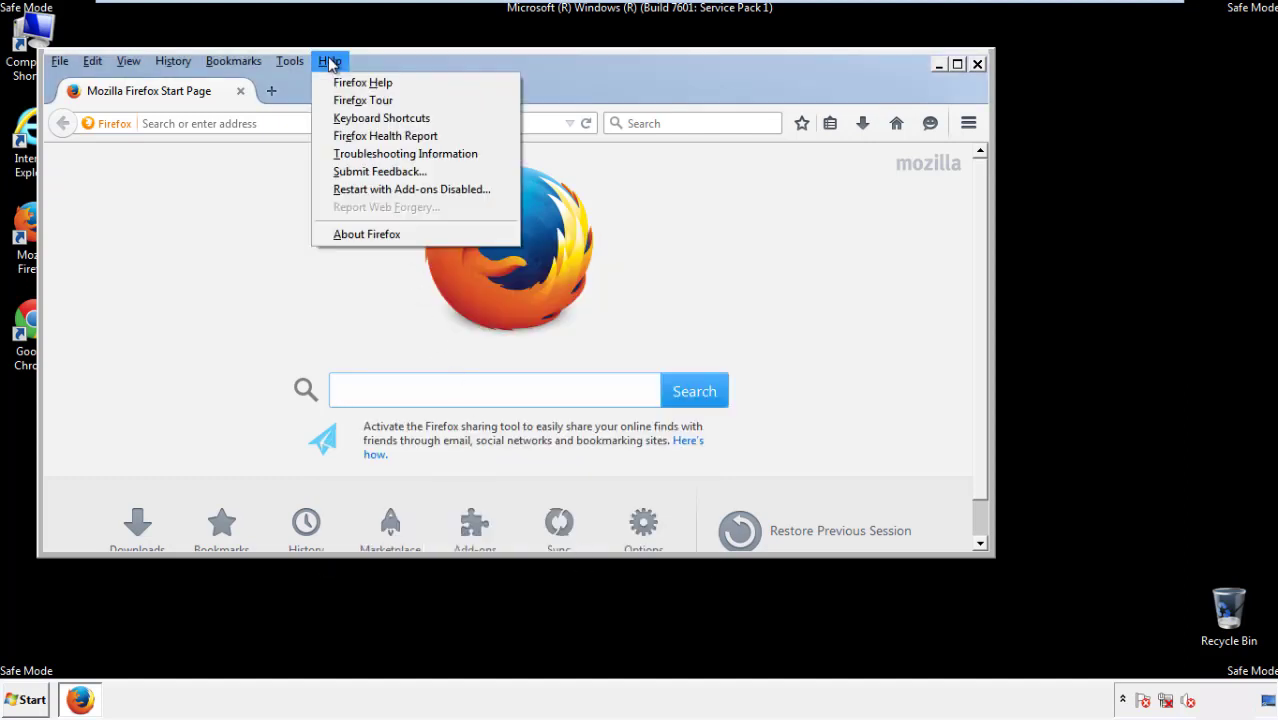
click(370, 154)
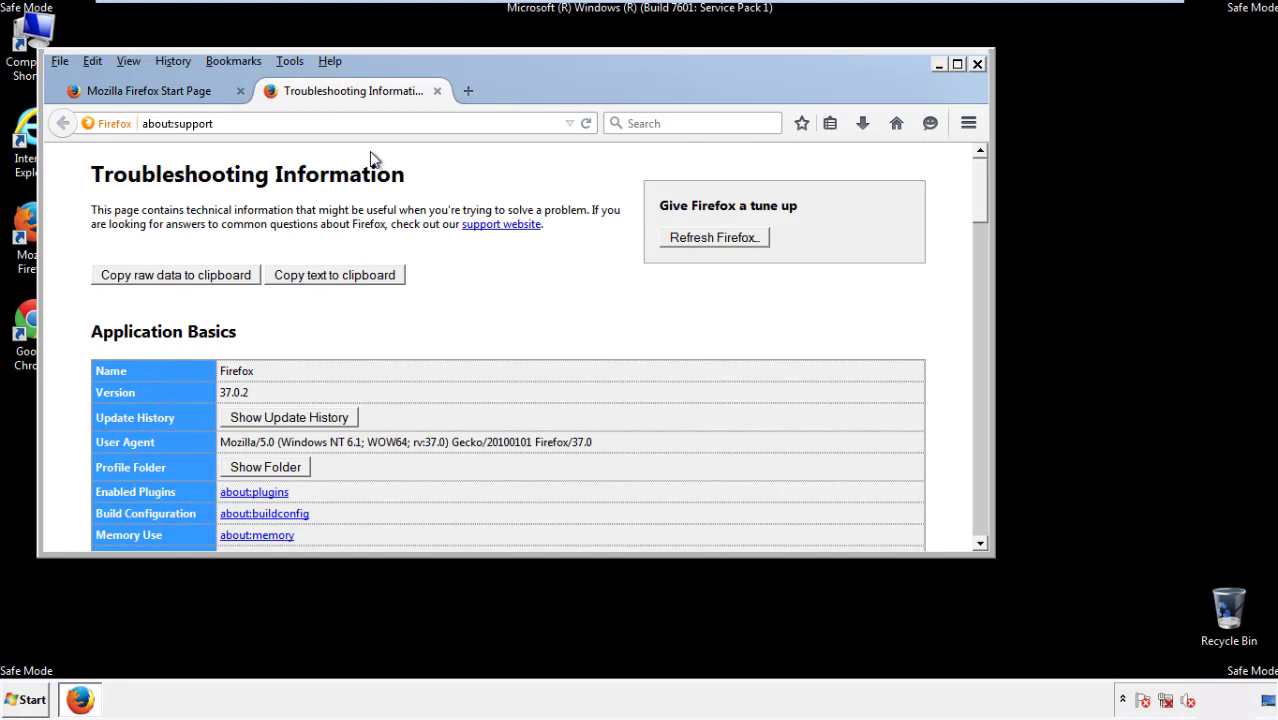
click(741, 244)
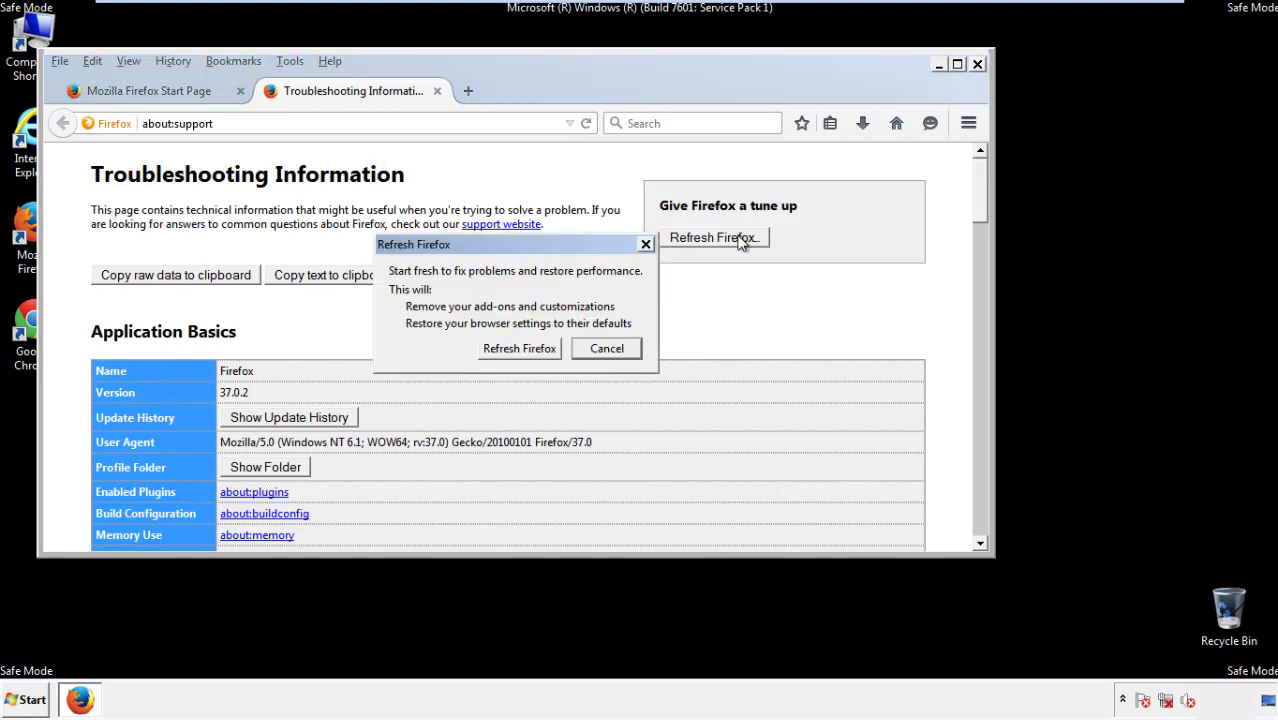
click(519, 348)
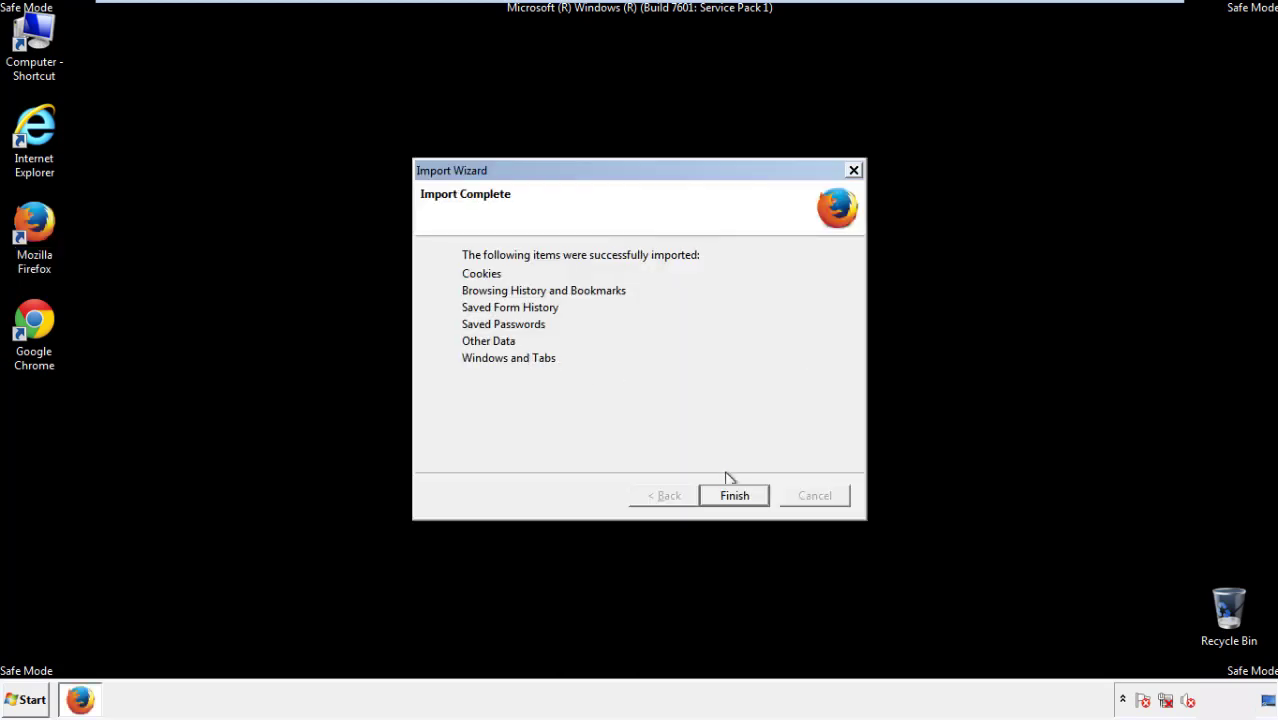
click(735, 497)
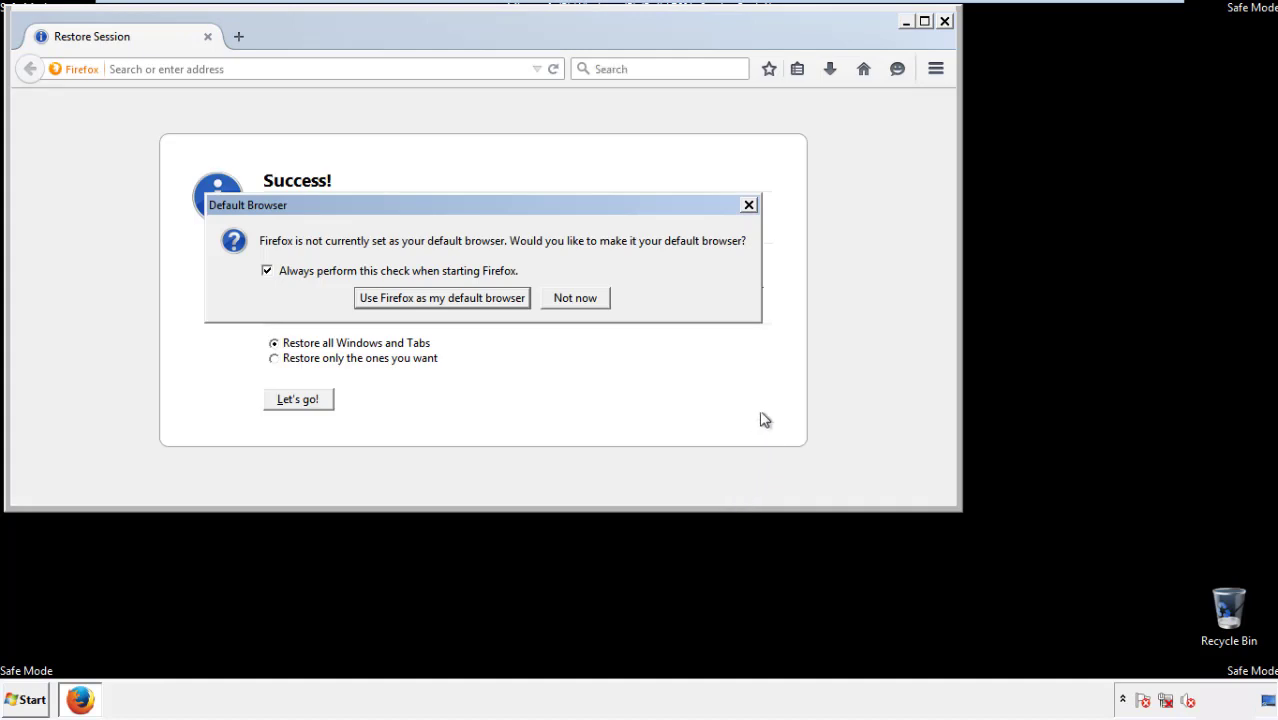
Decline the default-browser prompt, close Firefox, and select the Google Chrome shortcut
click(576, 302)
click(944, 21)
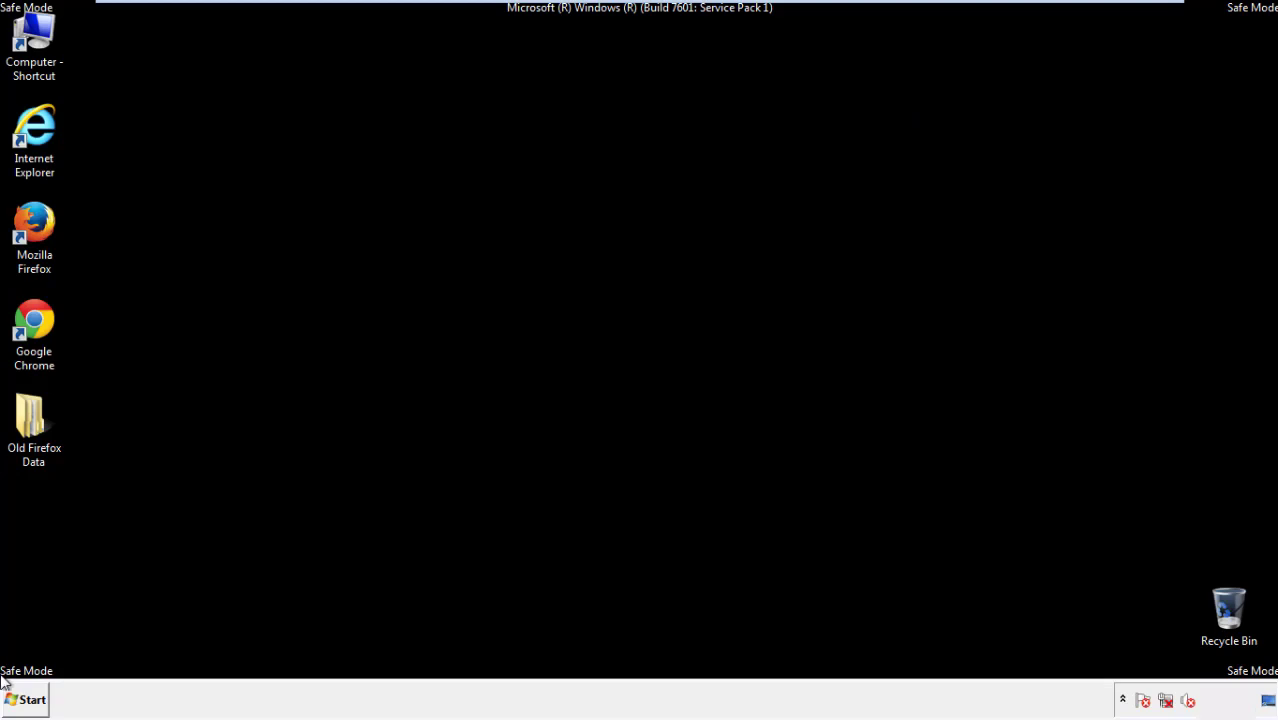
click(30, 318)
Launch Chrome, dismiss the default-browser prompt, and open History via Settings
double_click(30, 318)
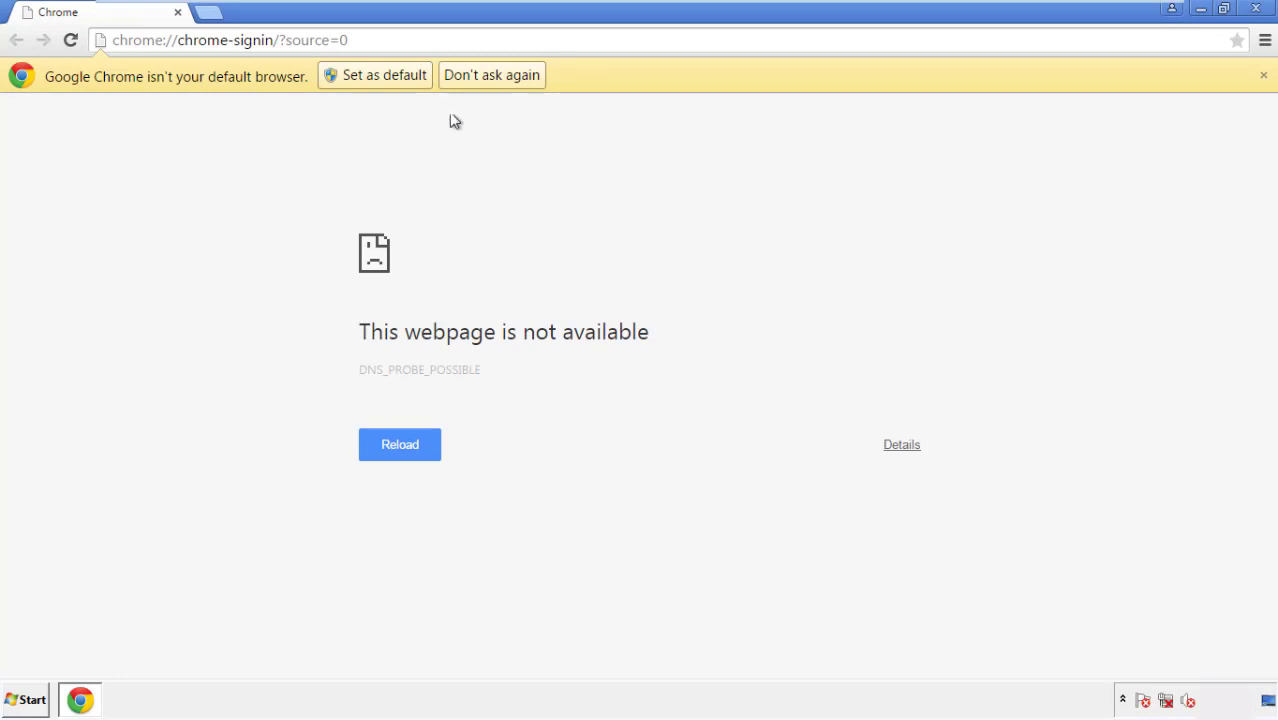
click(492, 77)
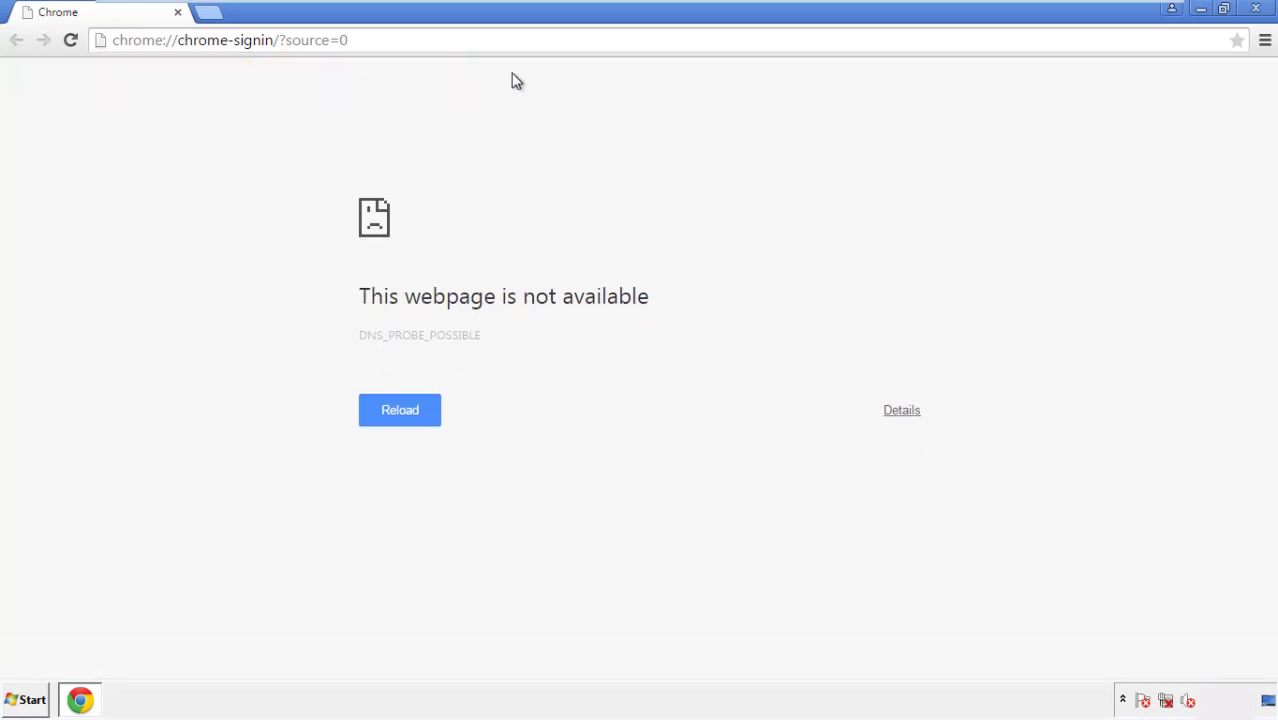
click(1265, 42)
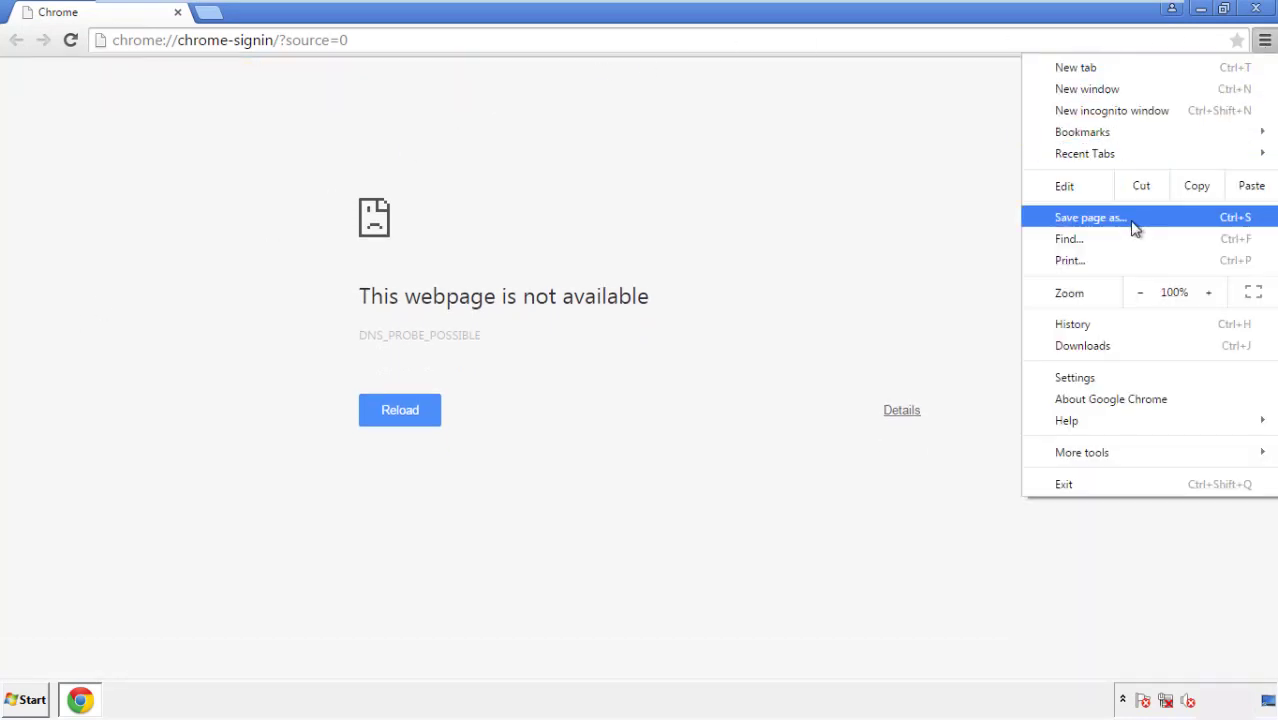
click(1079, 377)
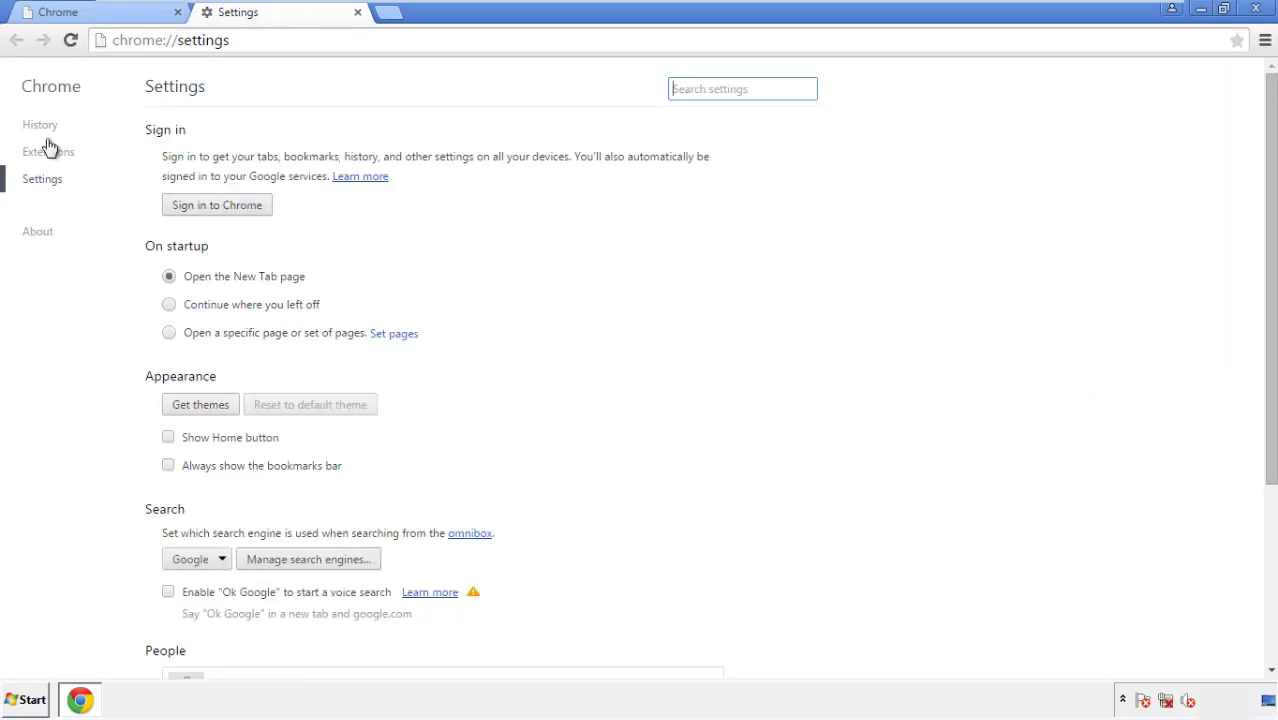
click(46, 129)
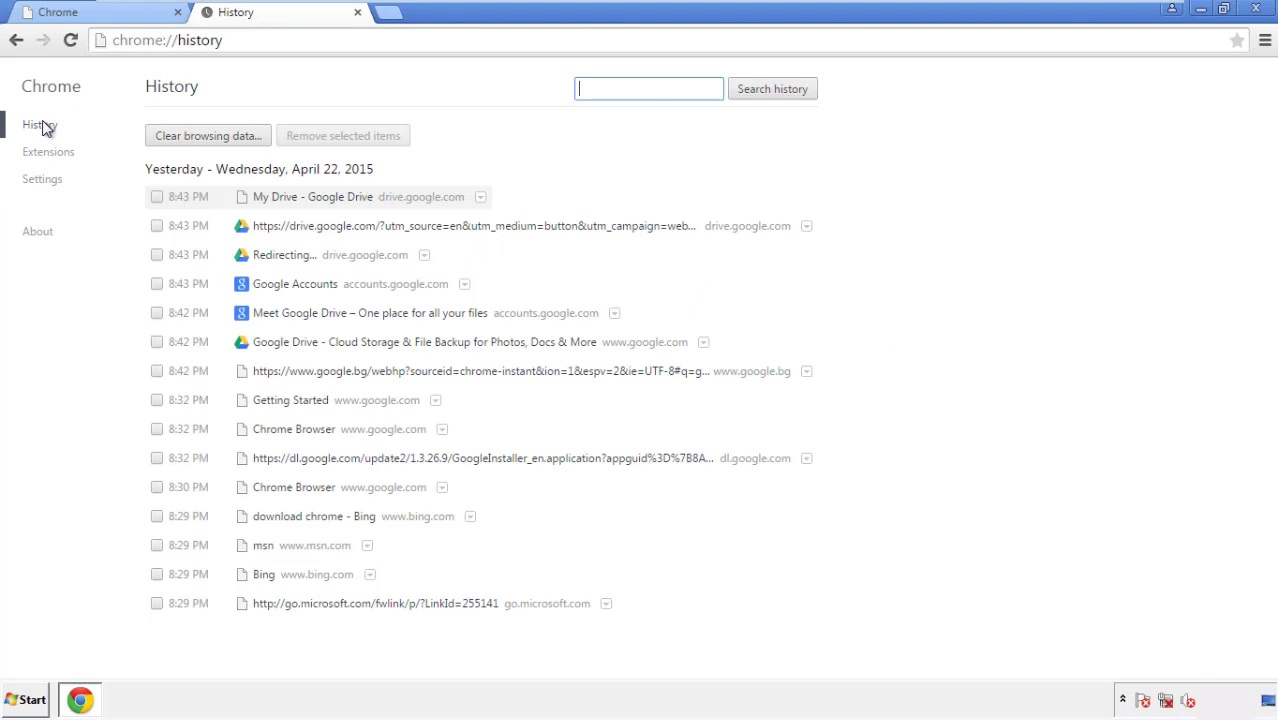
Clear Chrome browsing data from the beginning of time, including autofill form data
click(193, 137)
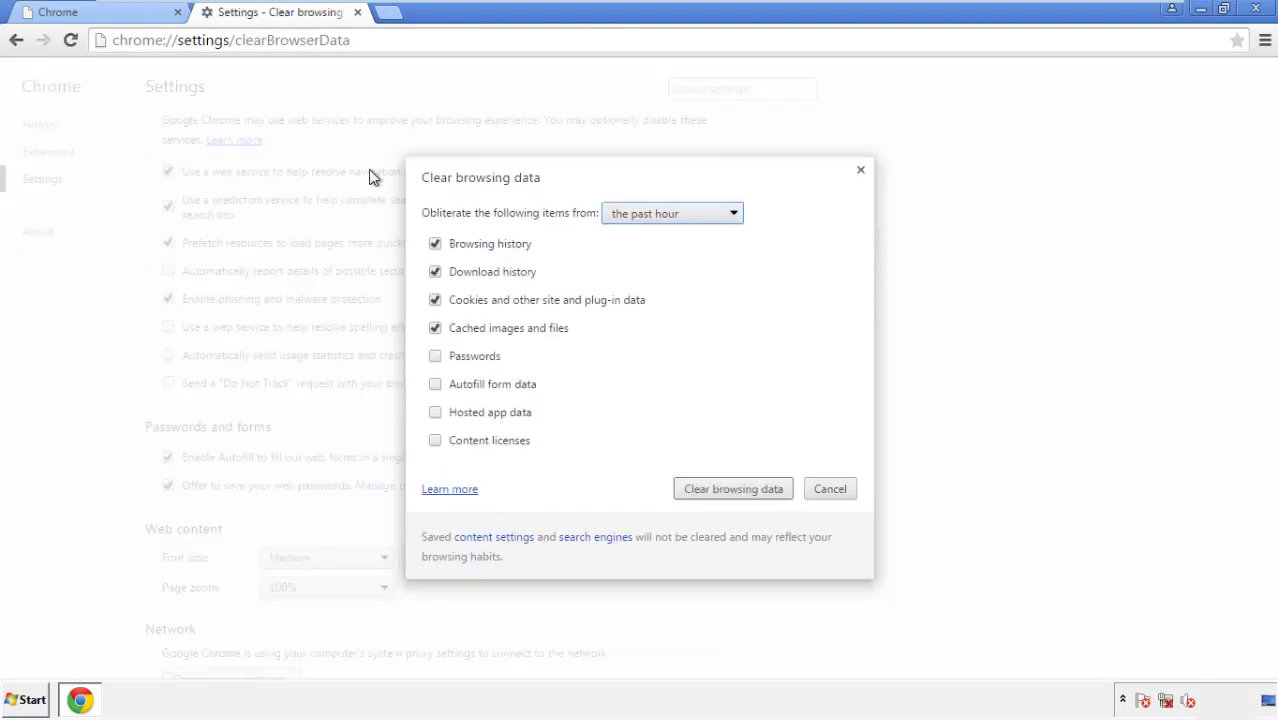
click(643, 216)
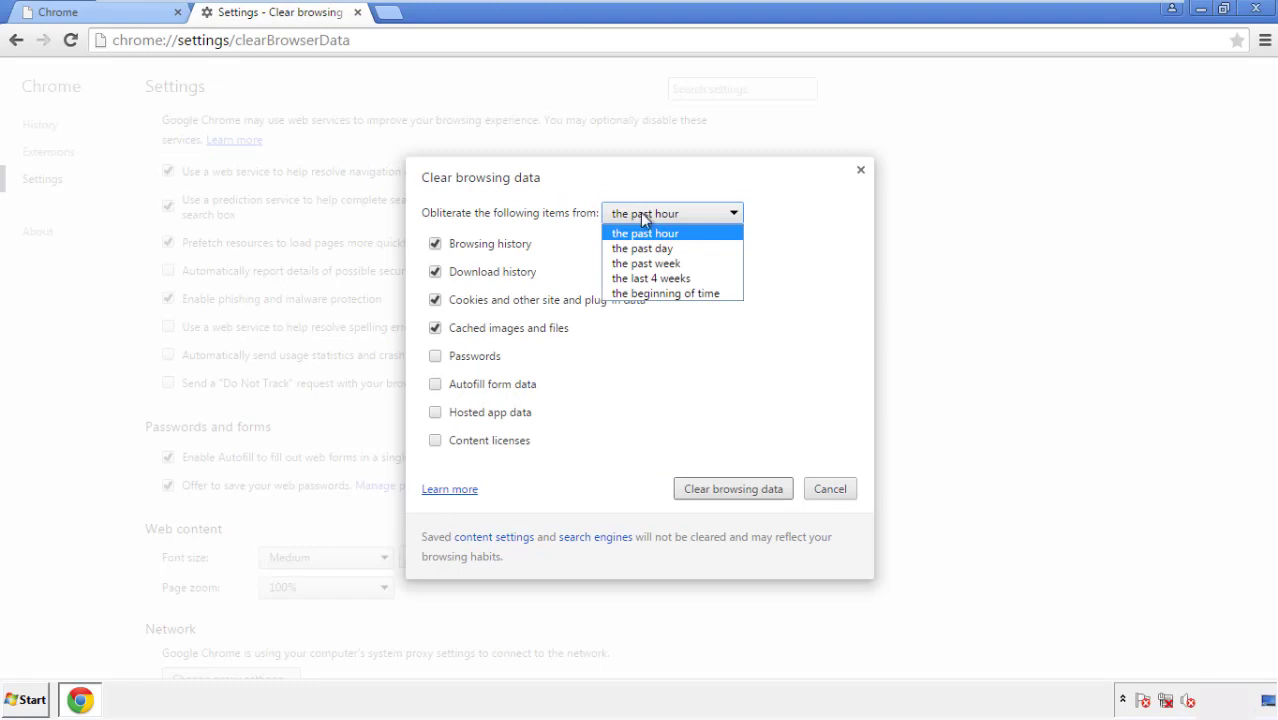
click(640, 295)
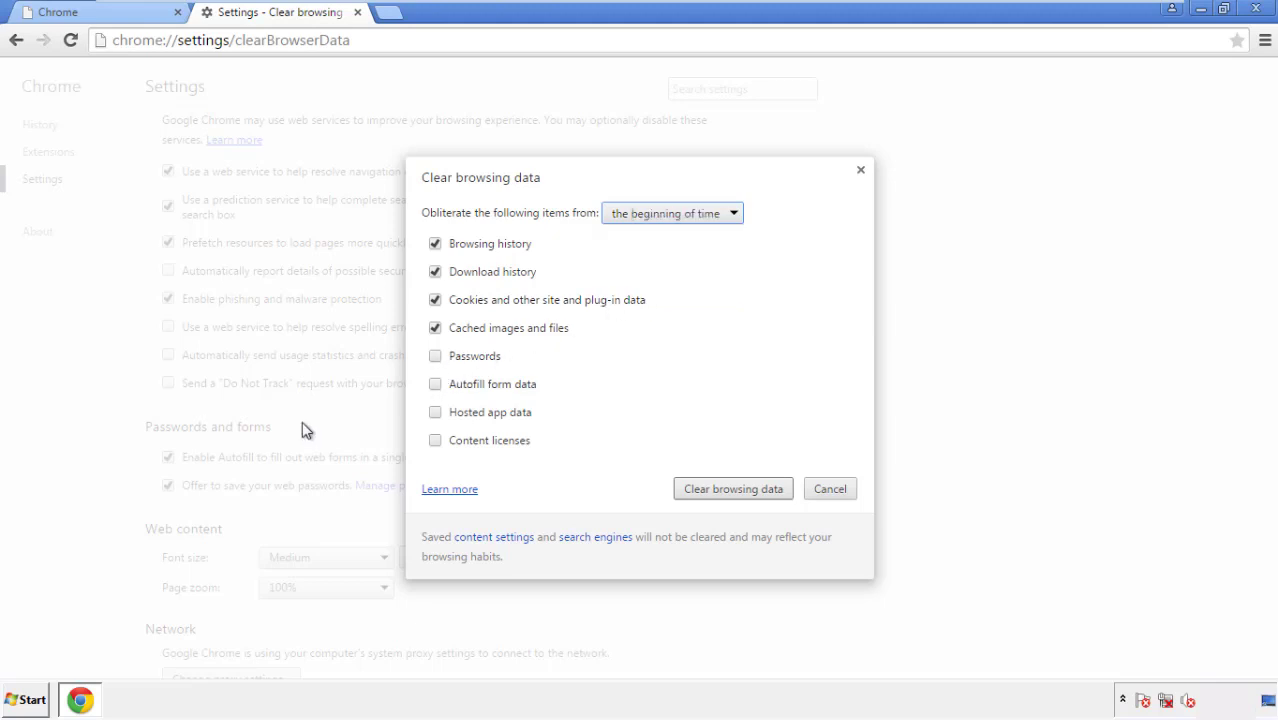
click(438, 387)
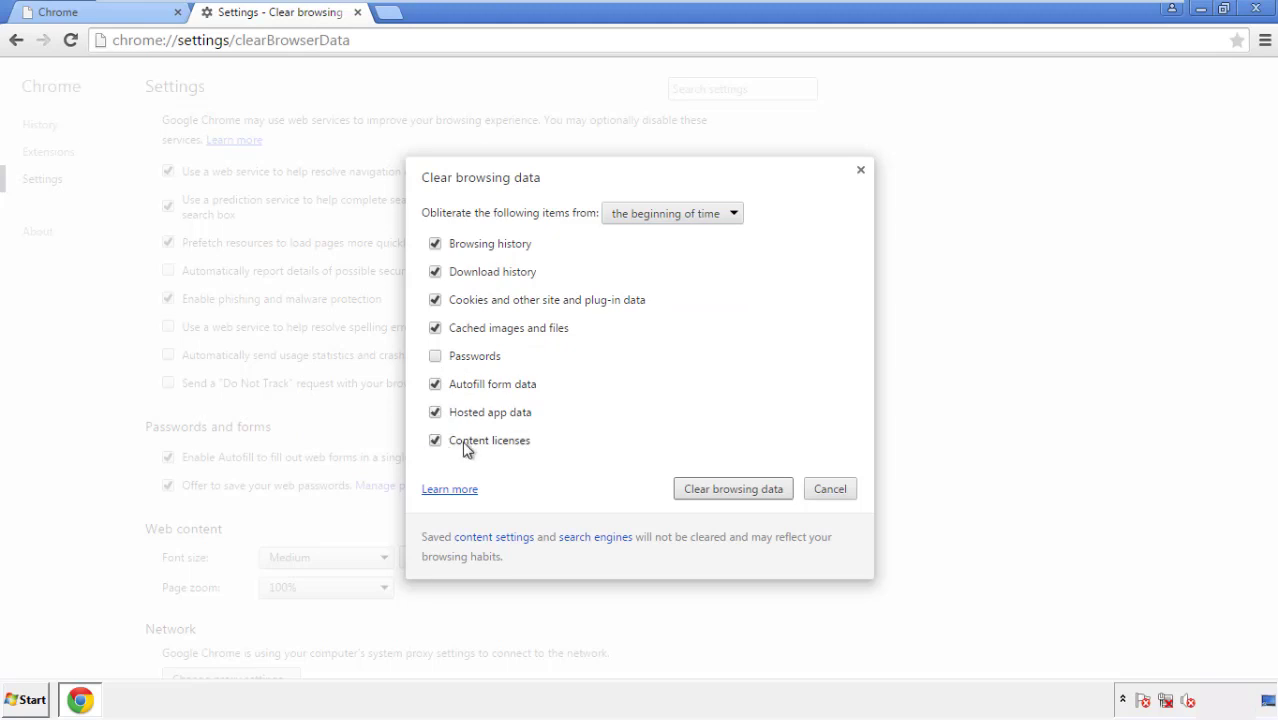
click(716, 492)
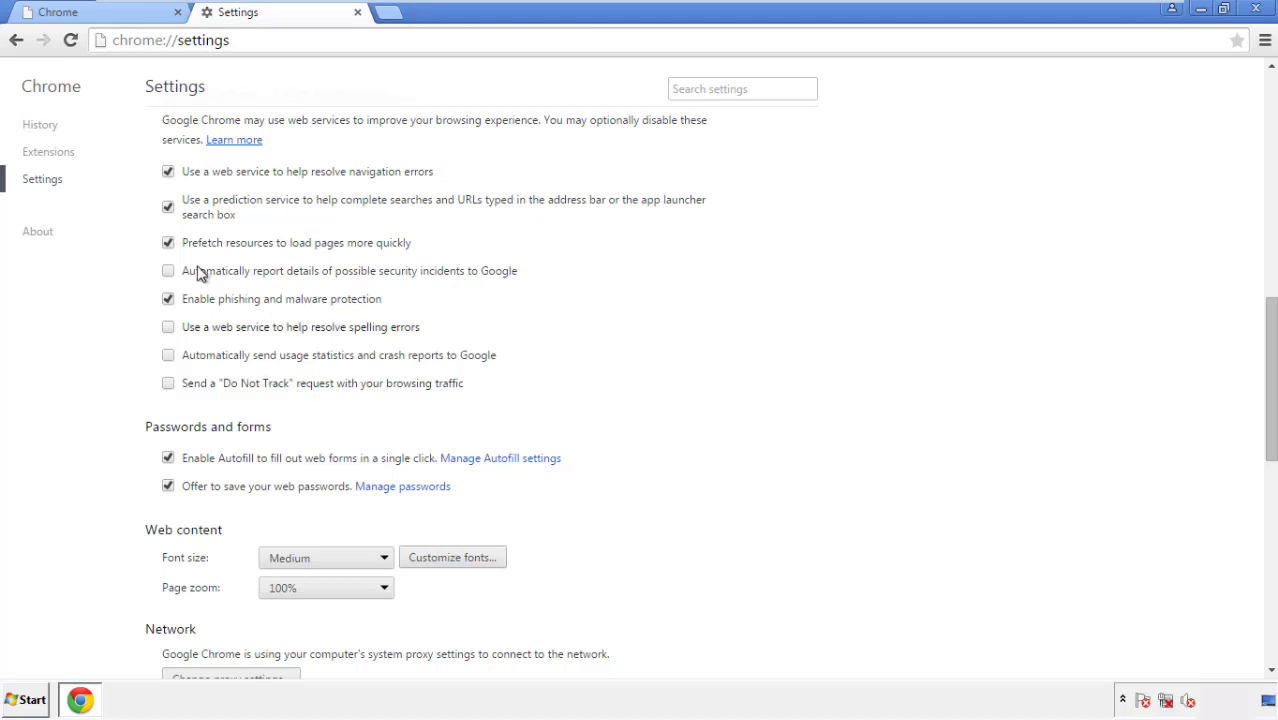
Reset Chrome's settings to original defaults from the bottom of Settings, then close Chrome
drag(1270, 318, 1245, 557)
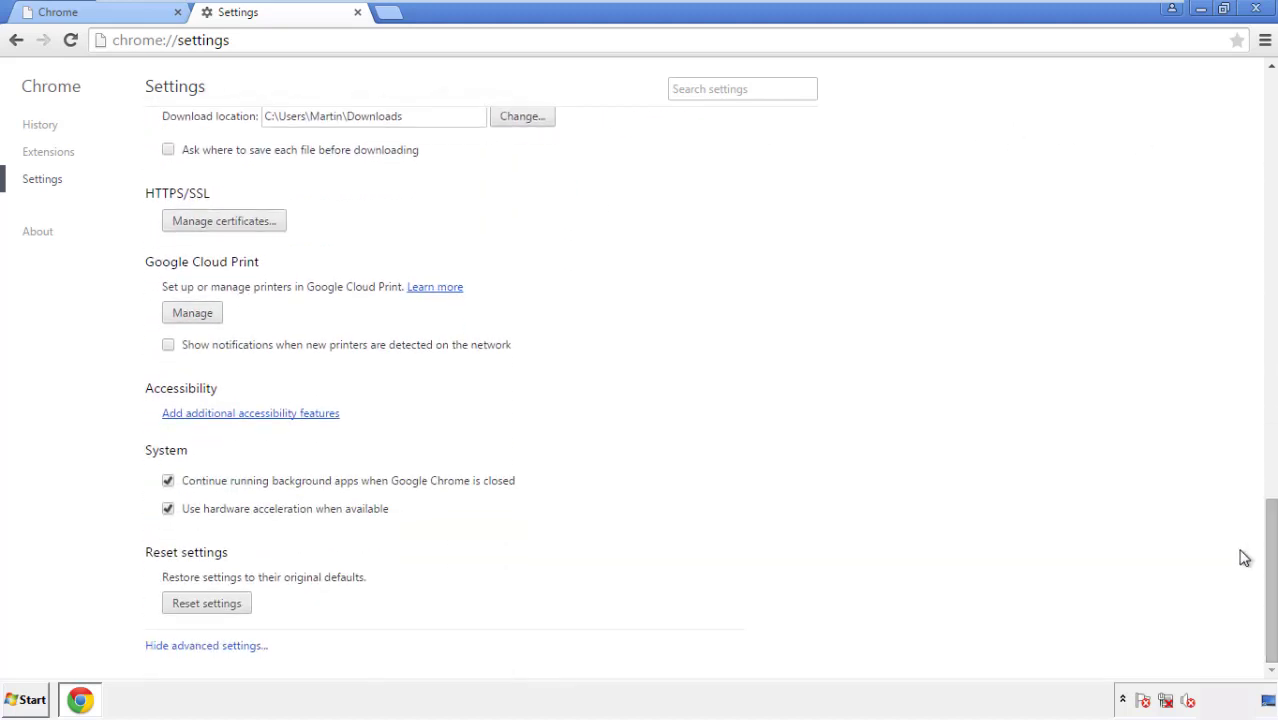
click(240, 607)
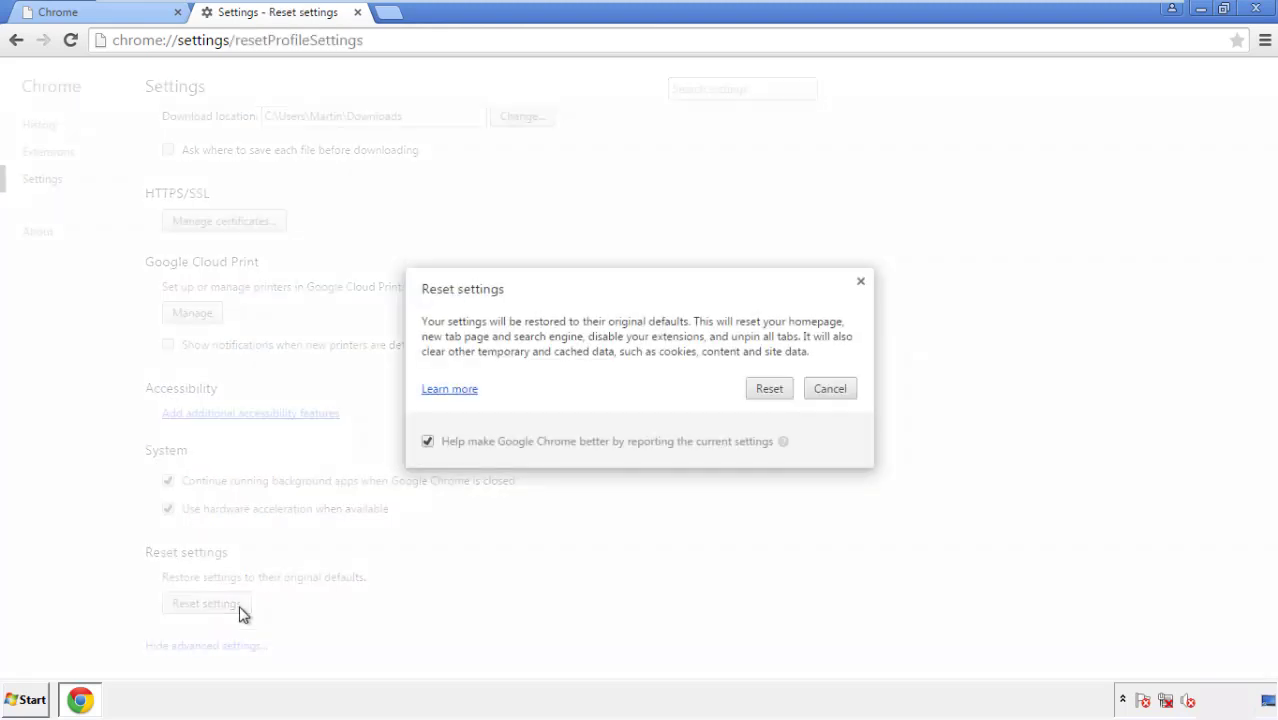
click(769, 389)
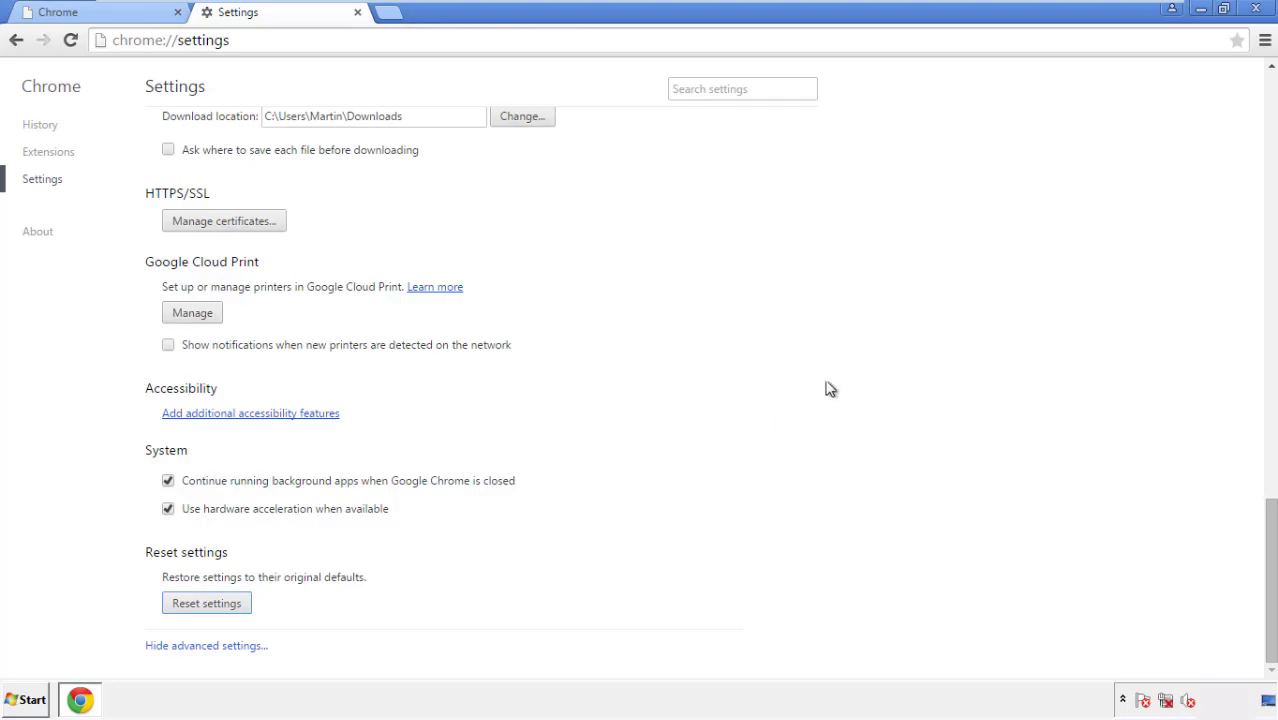
click(1255, 8)
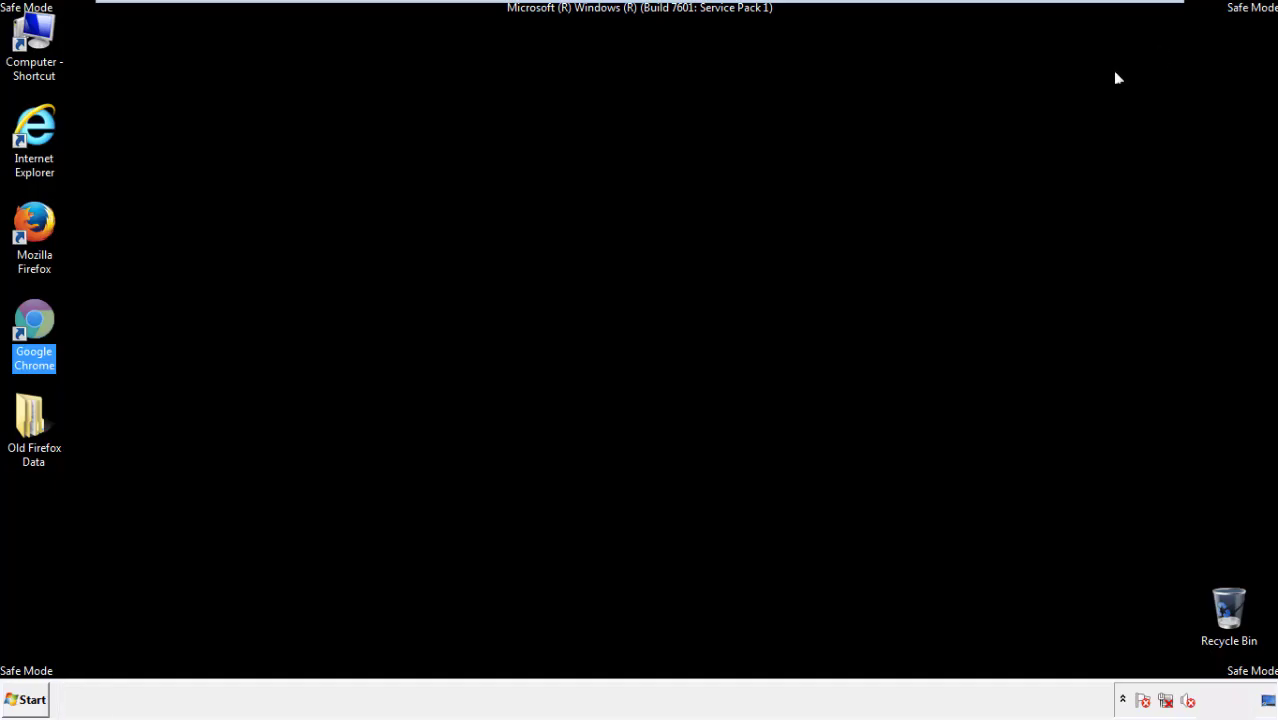
Relaunch Firefox, remove the Search Mine extension in Add-ons, and close Firefox
click(689, 323)
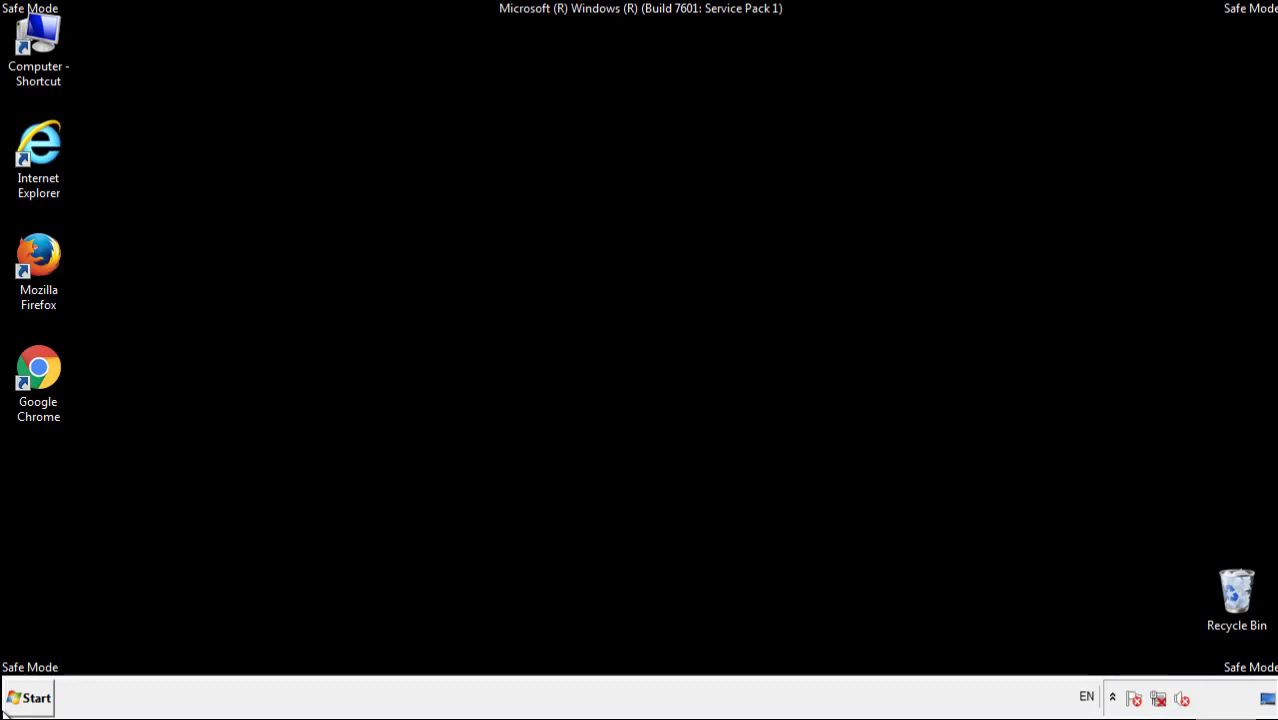
double_click(49, 248)
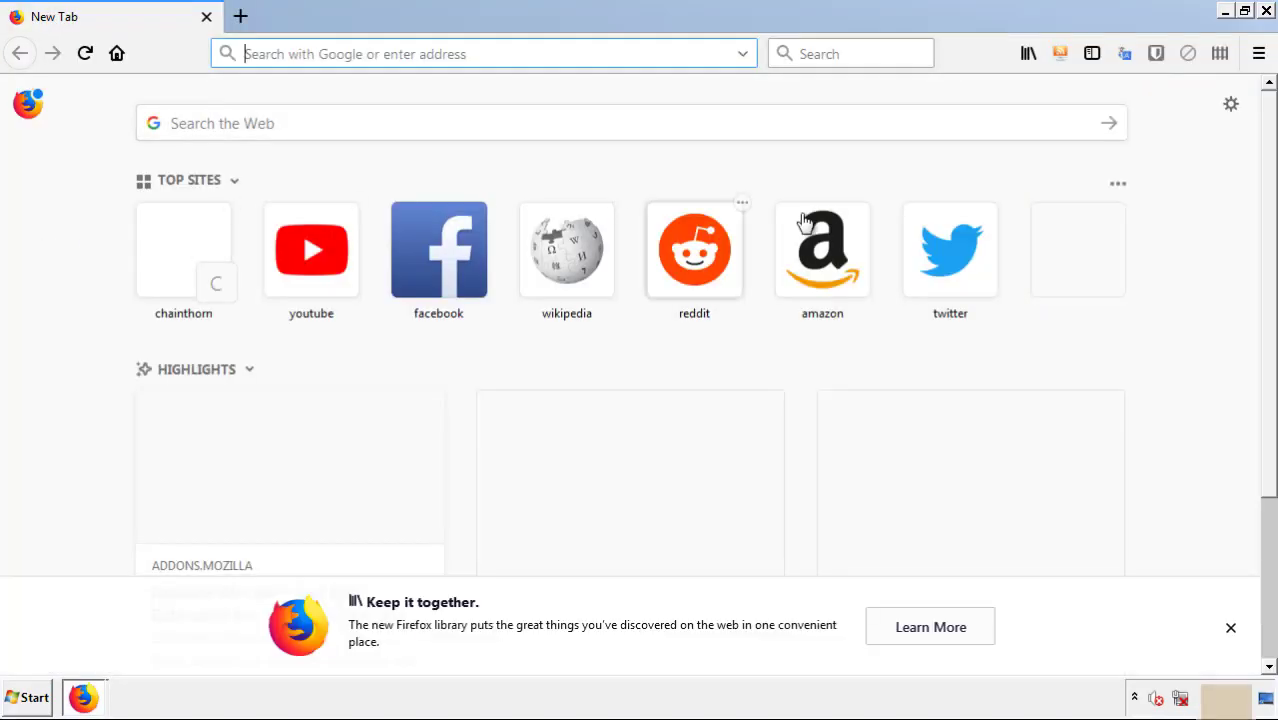
click(1259, 53)
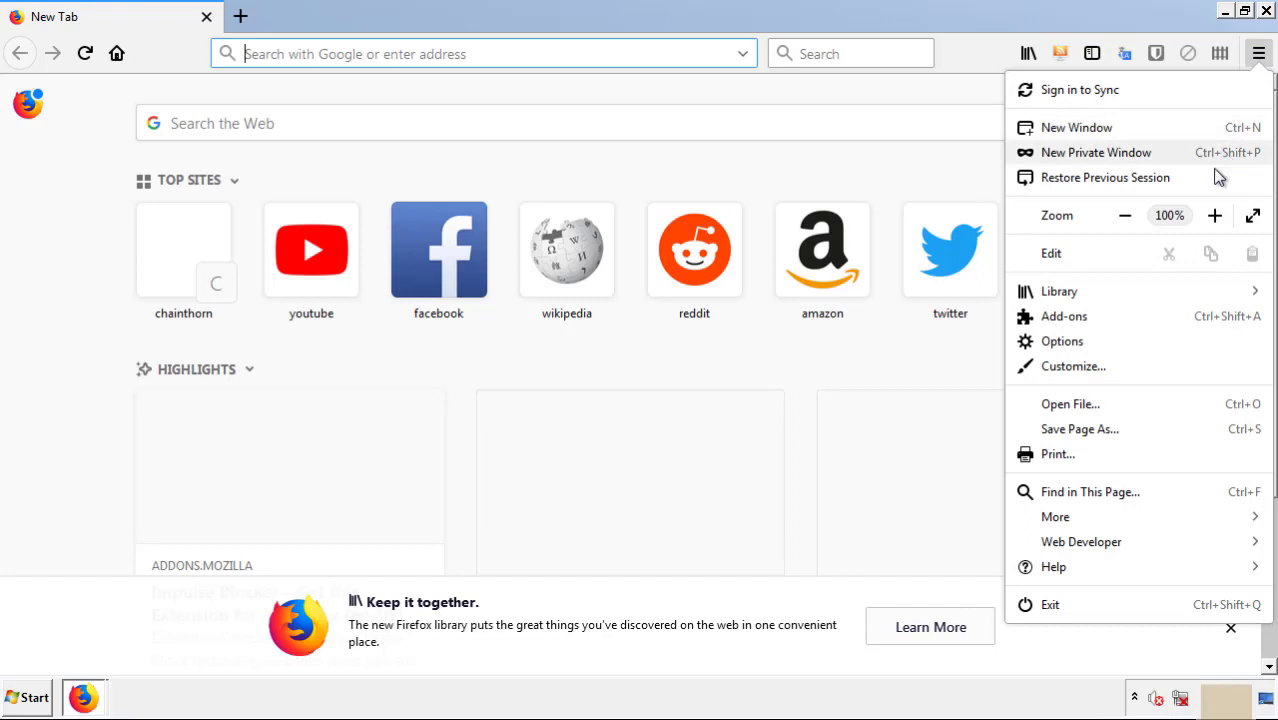
click(1178, 324)
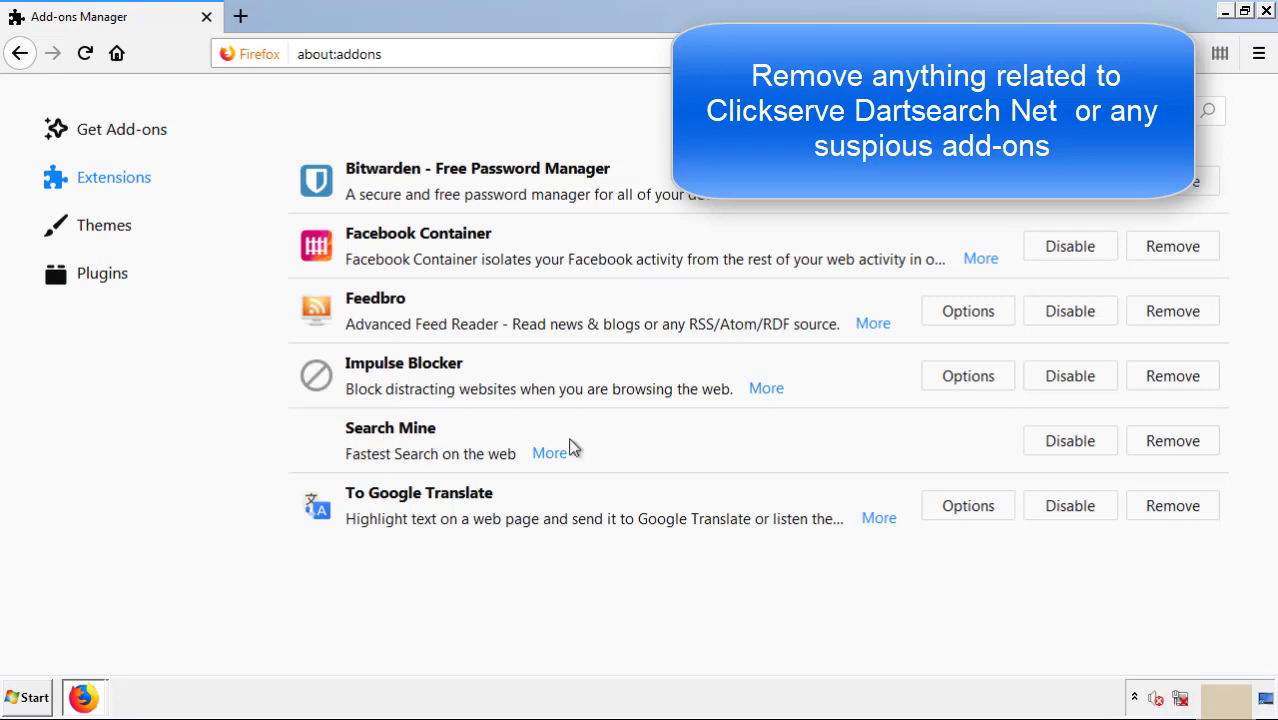
click(1168, 447)
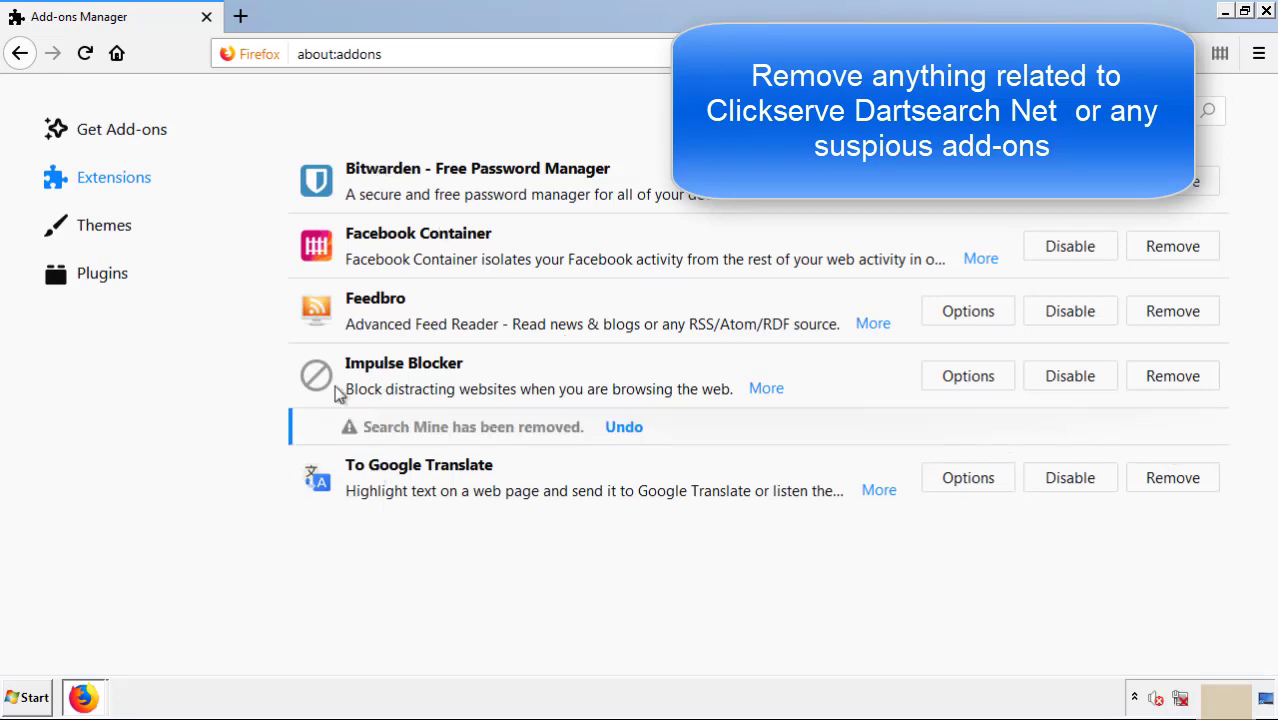
click(1267, 12)
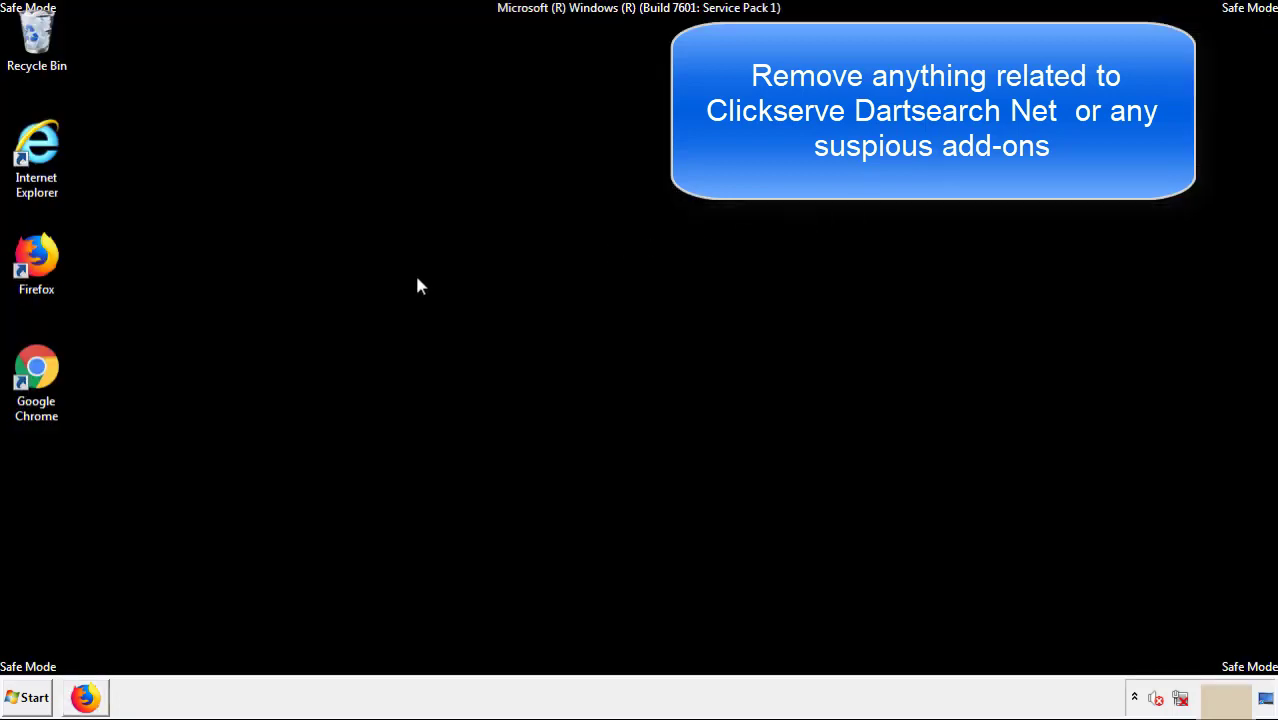
Remove the Search Mine extension from Chrome's Extensions page, close Chrome, and open Start
double_click(36, 390)
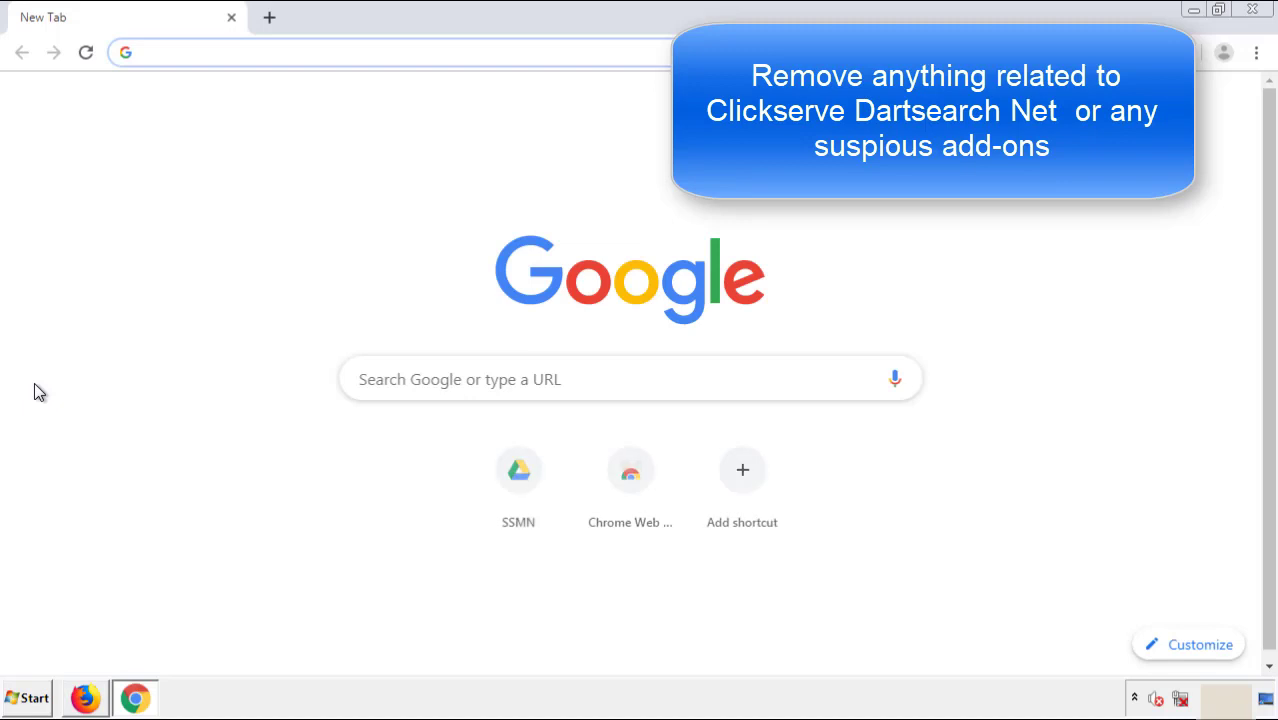
click(1256, 52)
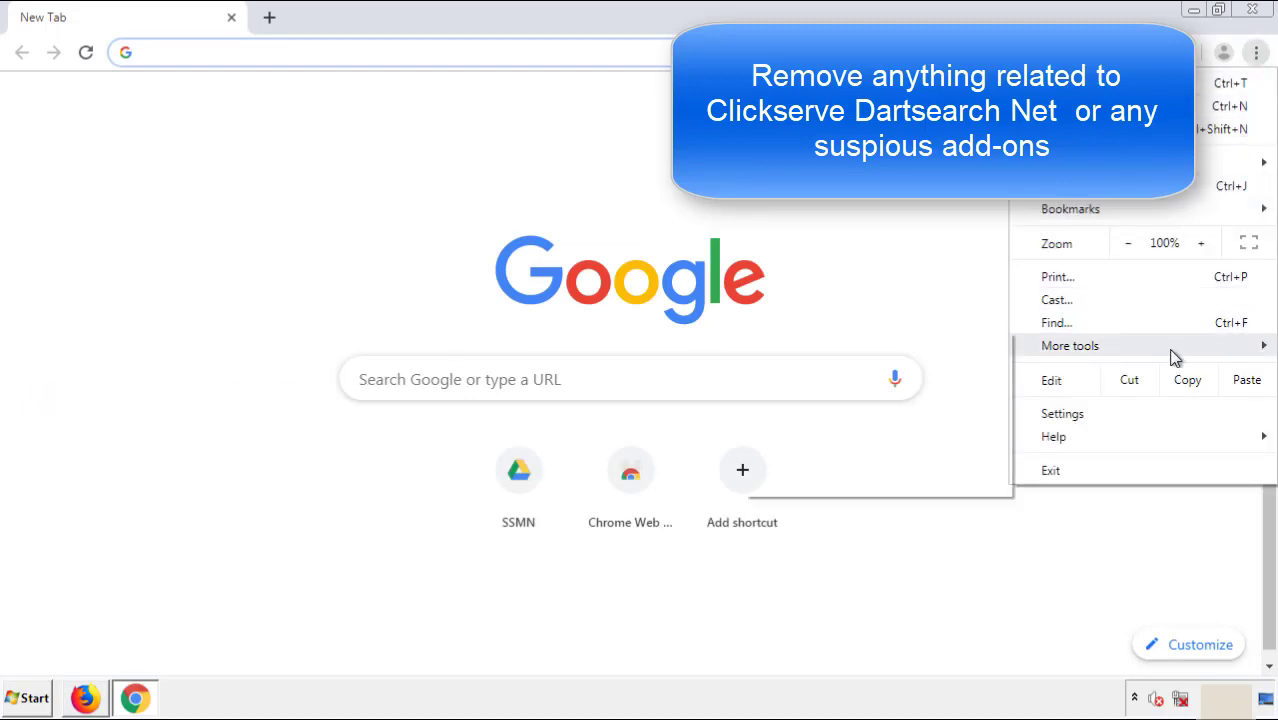
mouse_move(1147, 348)
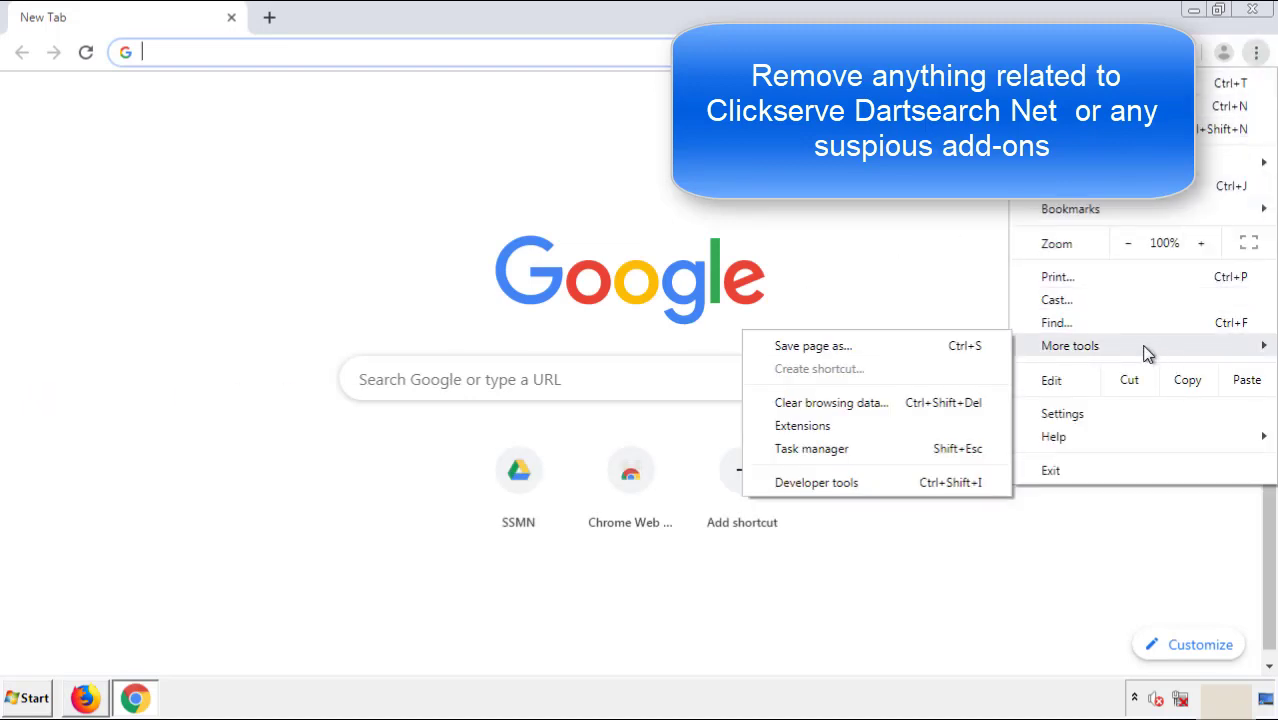
click(818, 427)
scroll(362, 334, down, 10)
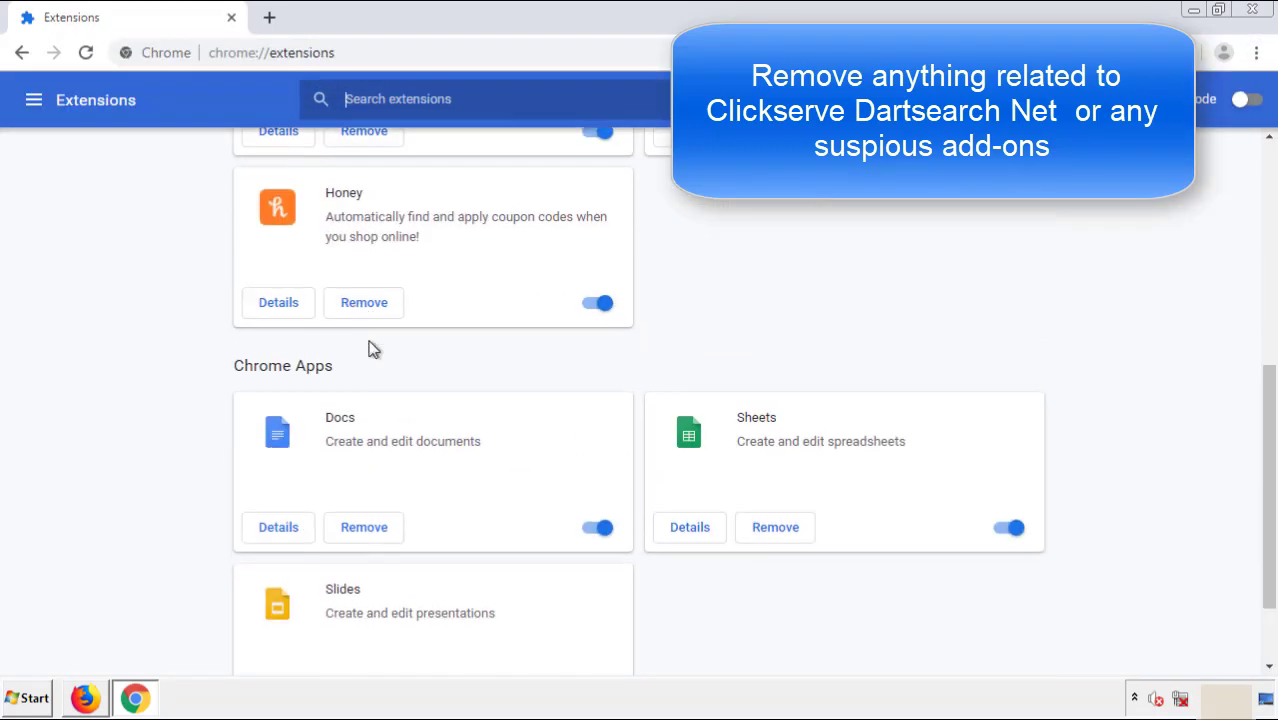
scroll(485, 365, up, 10)
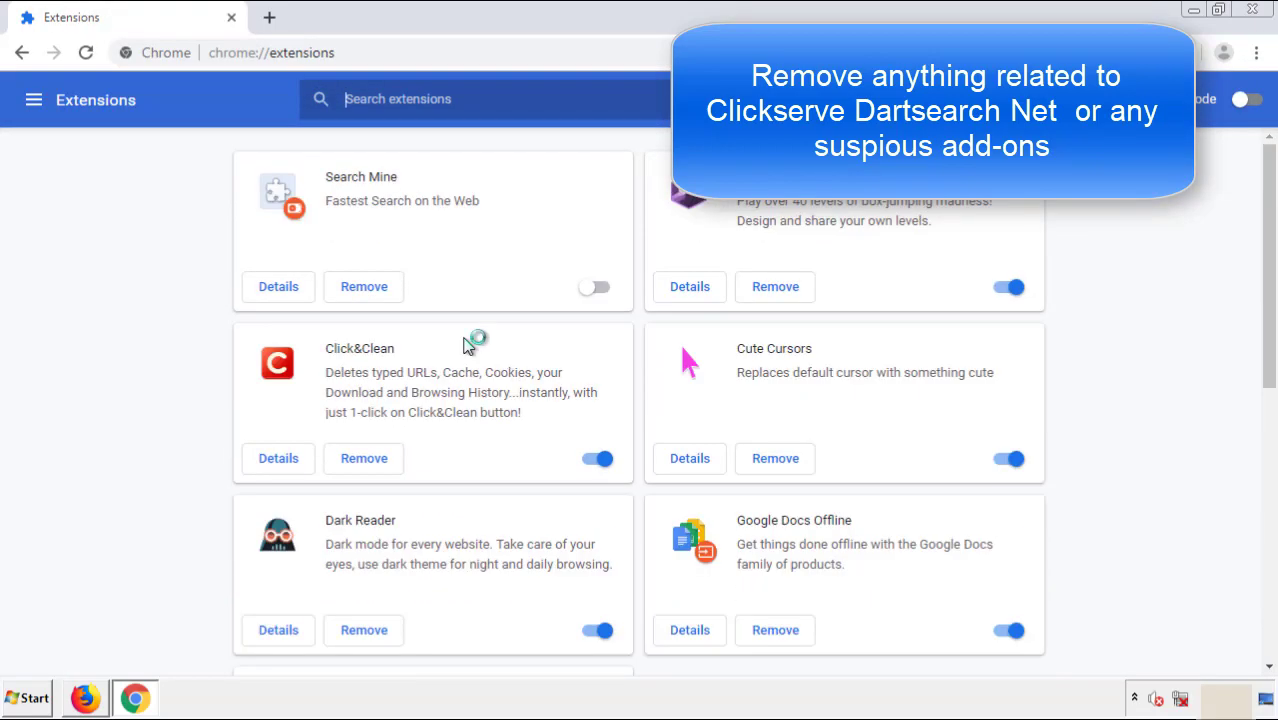
click(360, 291)
key(Return)
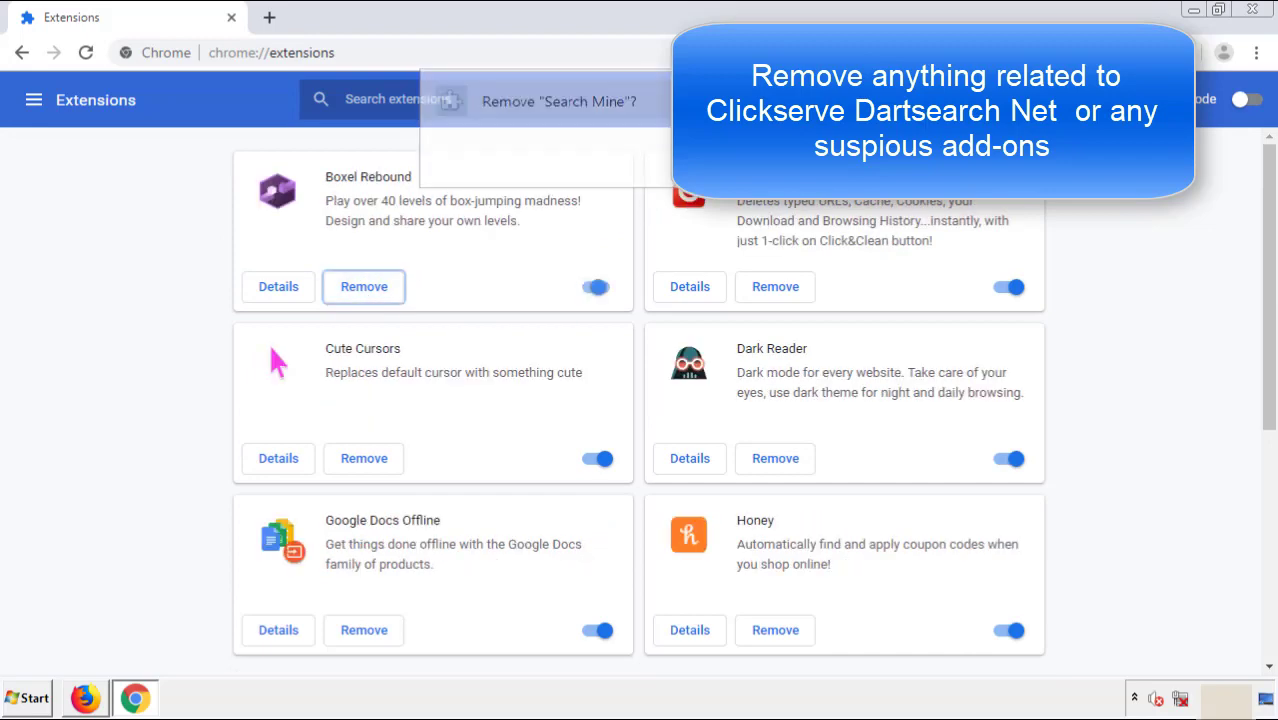
click(1252, 9)
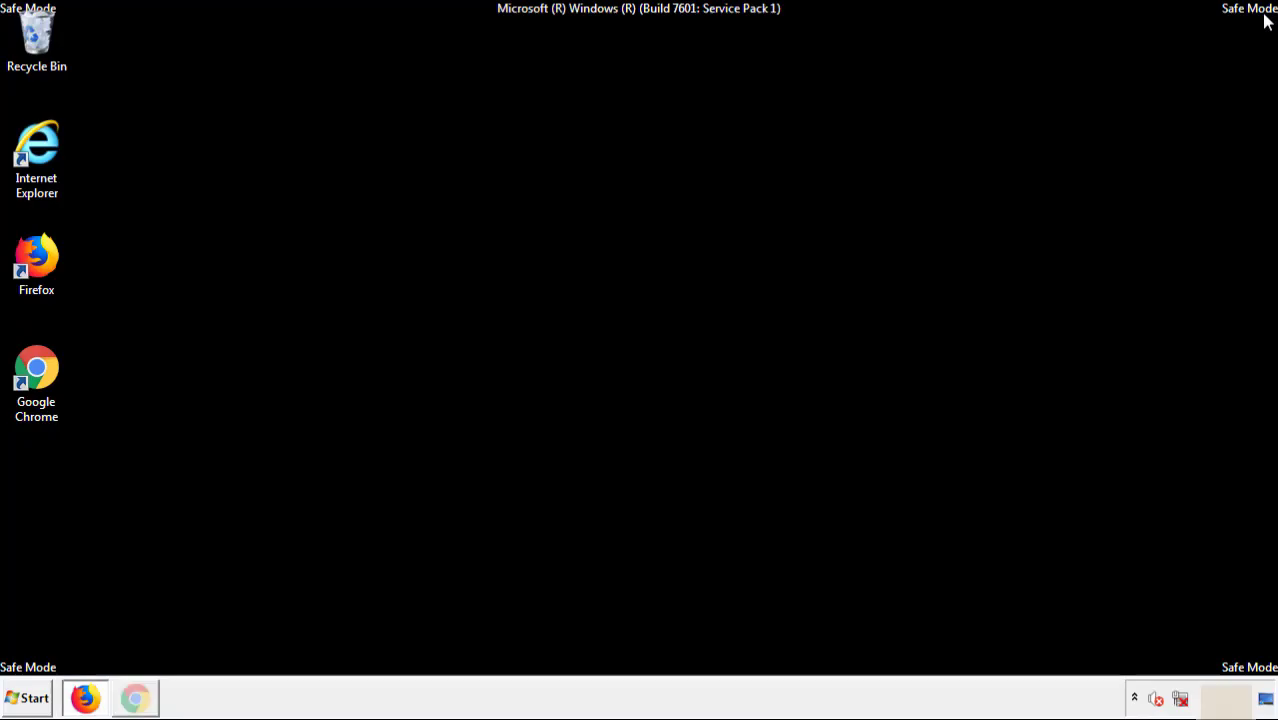
click(33, 700)
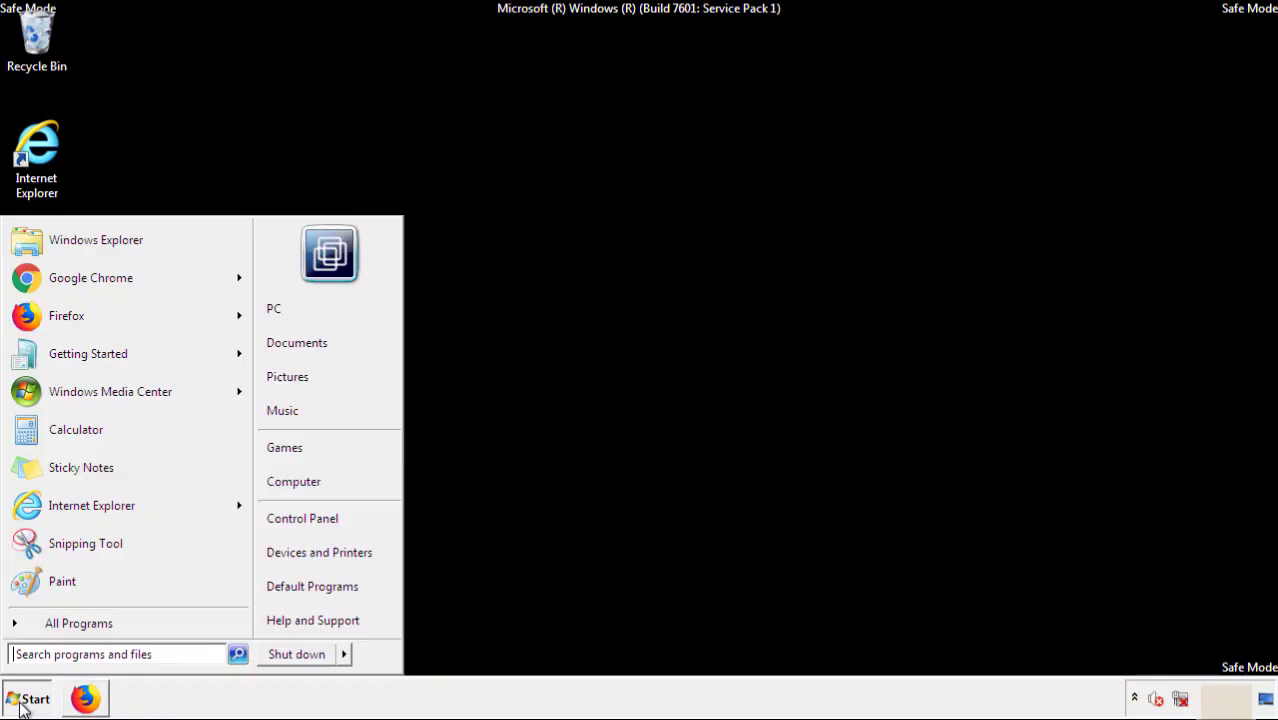